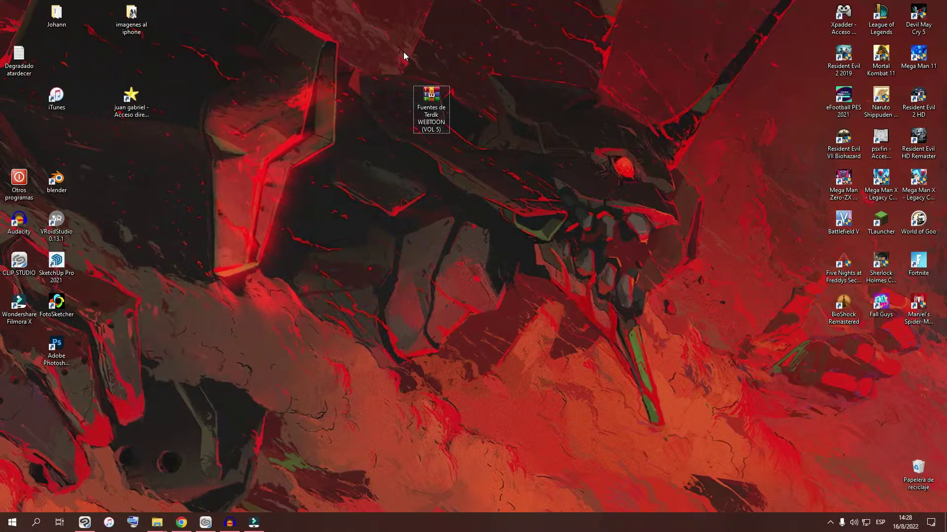
Extract the password-protected fonts archive on the desktop and move the new folder to the centre.
left_click_drag(403, 51, 493, 200)
left_click_drag(379, 64, 501, 185)
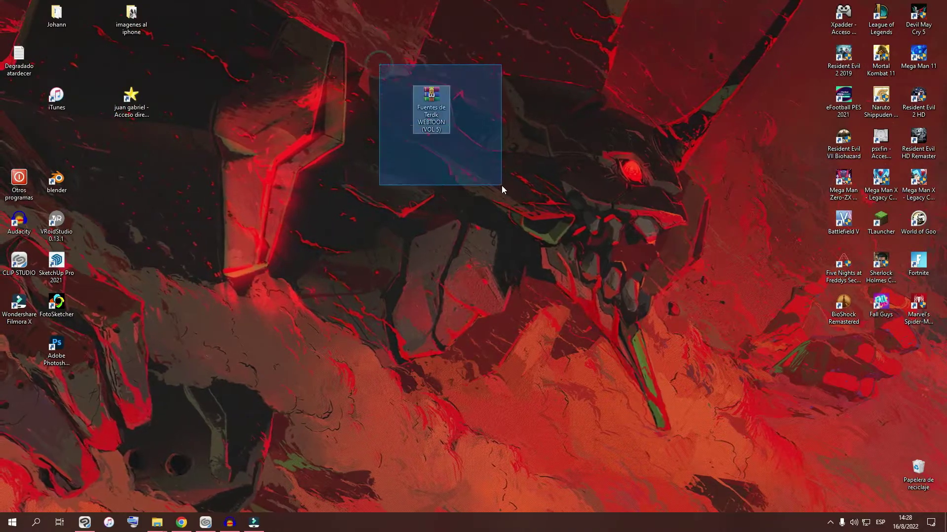
left_click_drag(385, 59, 423, 103)
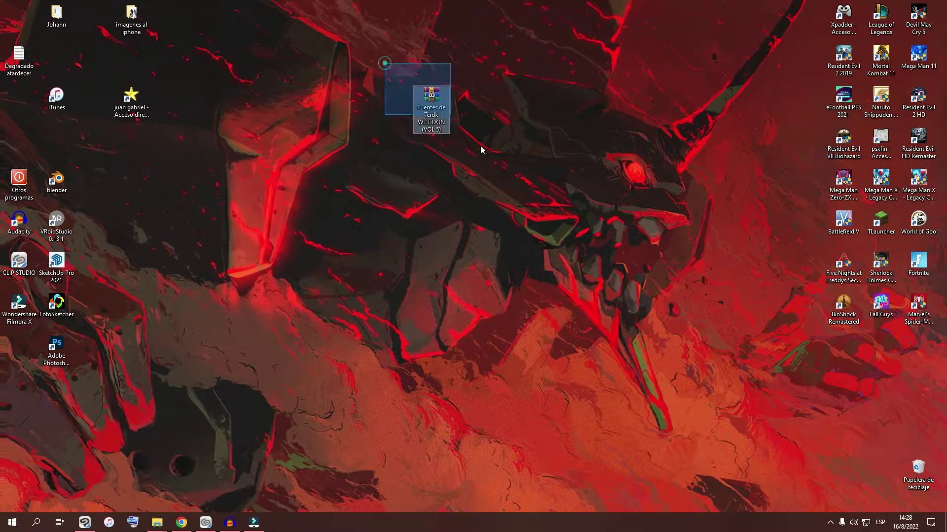
right_click(431, 102)
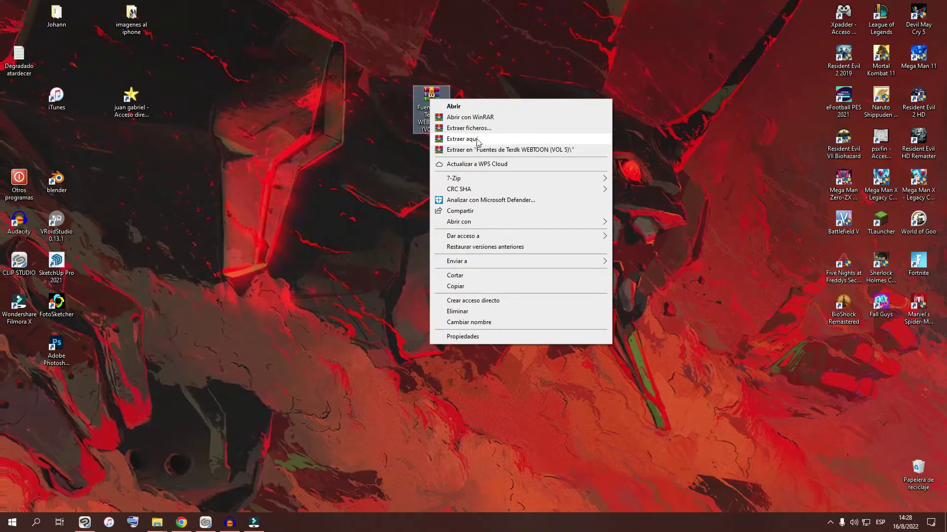
left_click(467, 142)
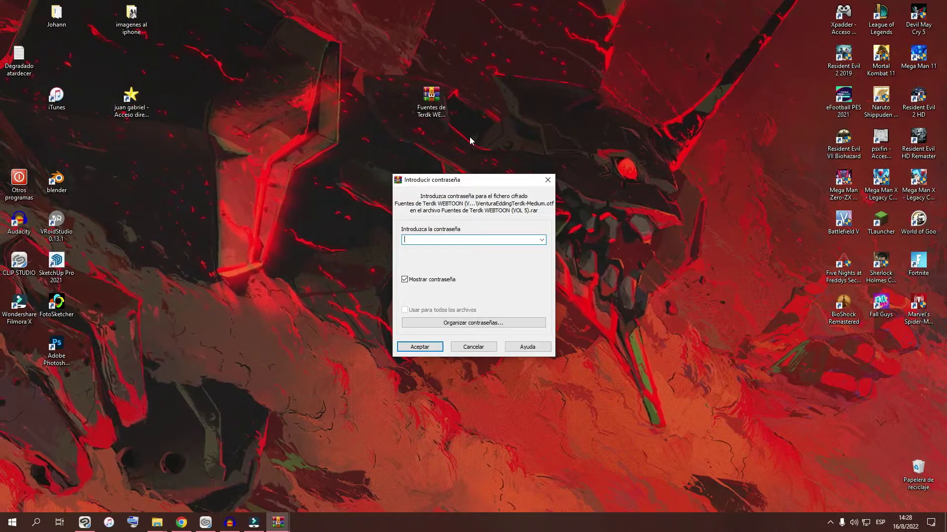
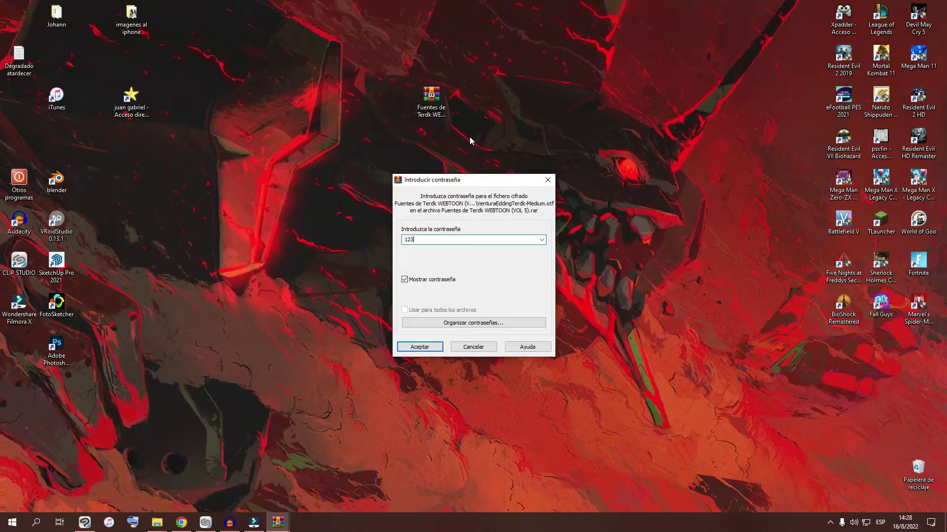
key("Return")
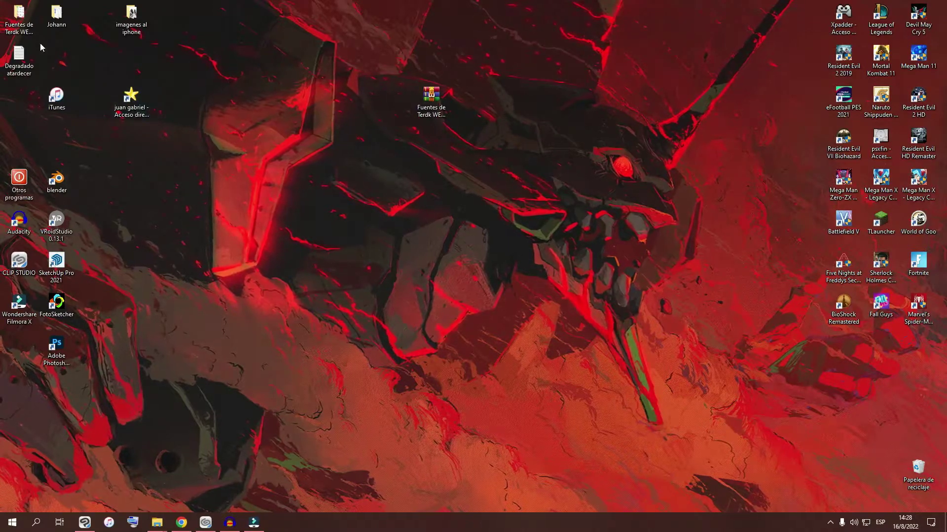
left_click_drag(18, 17, 356, 224)
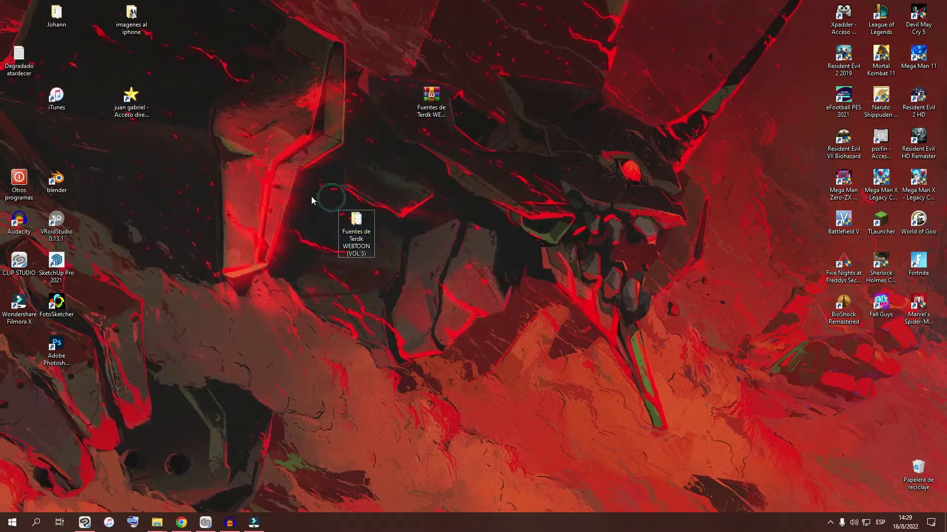
Open the Fuentes de Terdk WEBTOON (VOL 5) folder and view the Fuentes webtoon (VOL 5) chart.
double_click(355, 229)
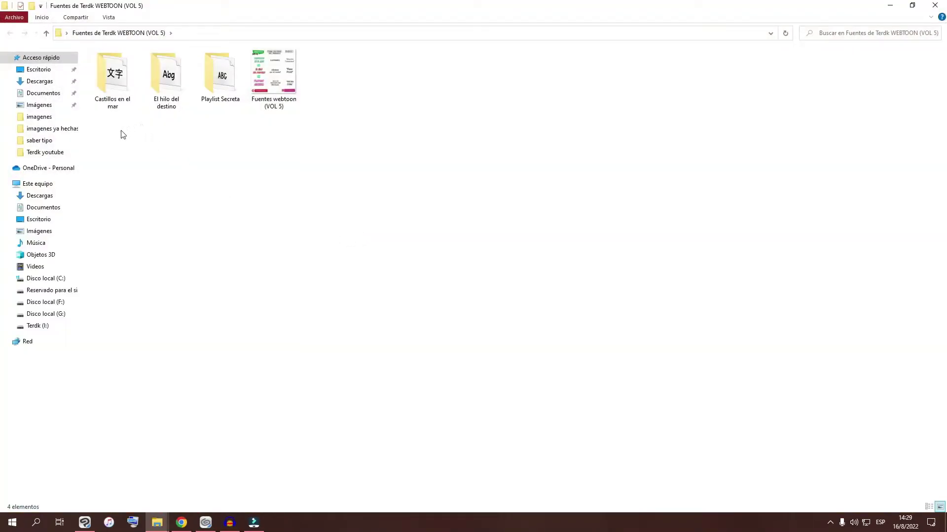
left_click_drag(101, 123, 222, 79)
left_click(283, 191)
left_click(285, 157)
double_click(290, 89)
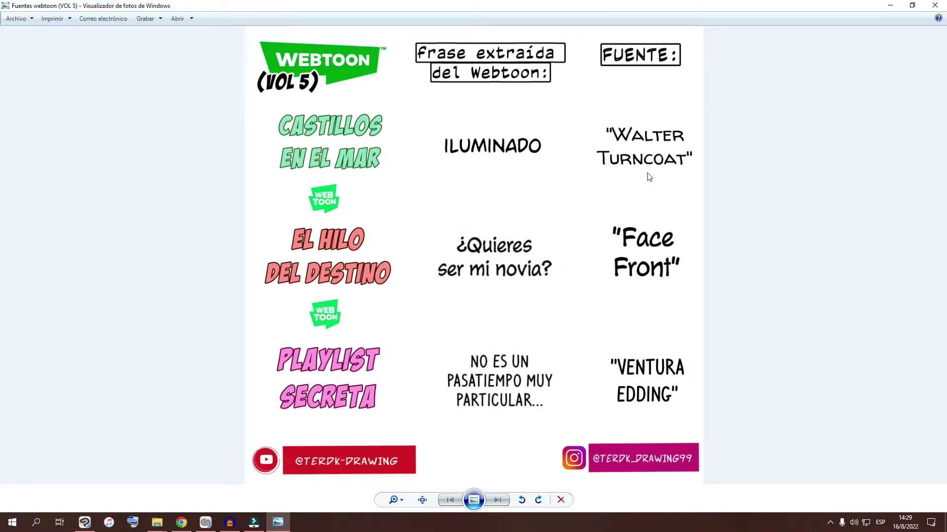
Install WalterTurncoat-TERDK from Castillos en el mar for all users, replacing the existing copy.
left_click(891, 6)
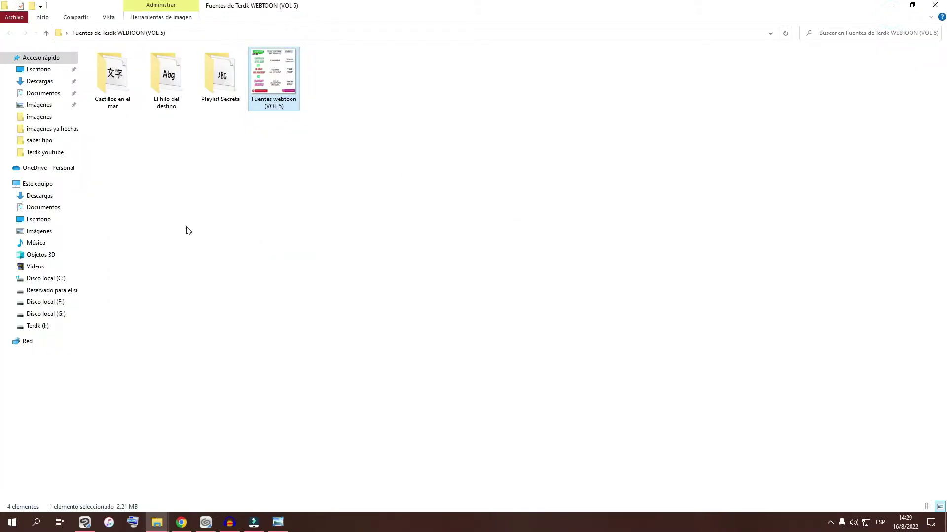
left_click_drag(127, 145, 228, 78)
left_click(182, 150)
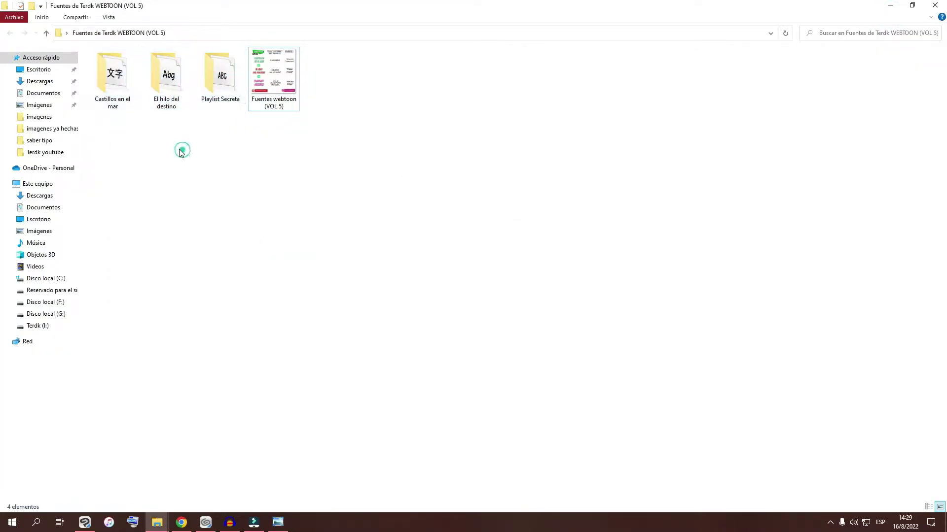
left_click_drag(110, 140, 220, 81)
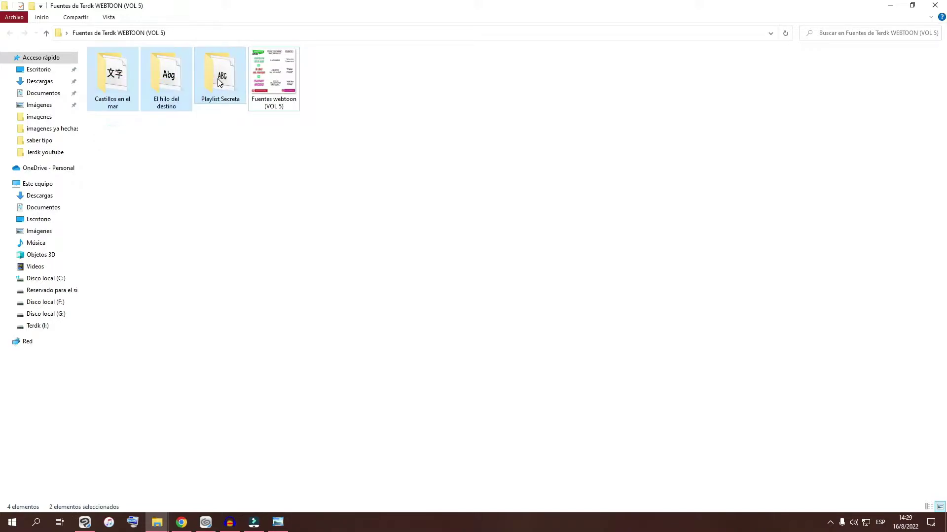
left_click(130, 140)
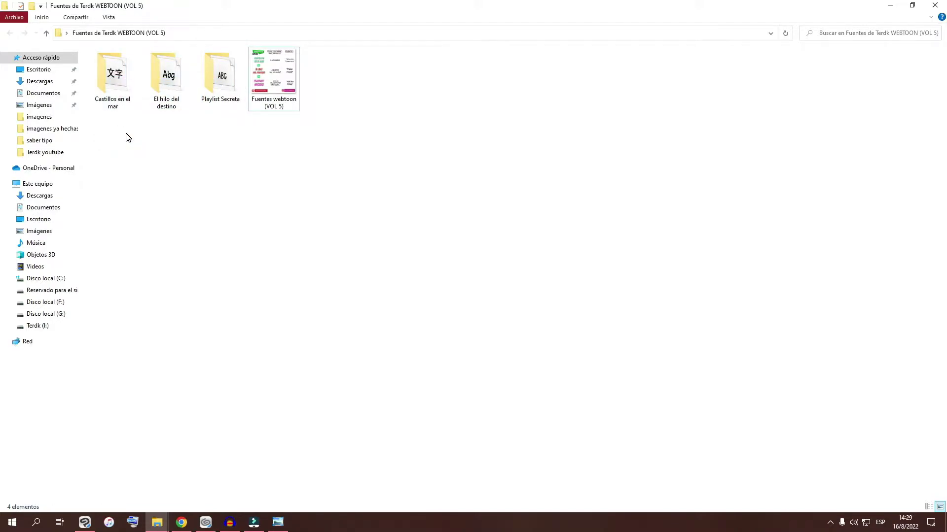
double_click(122, 81)
left_click(134, 65)
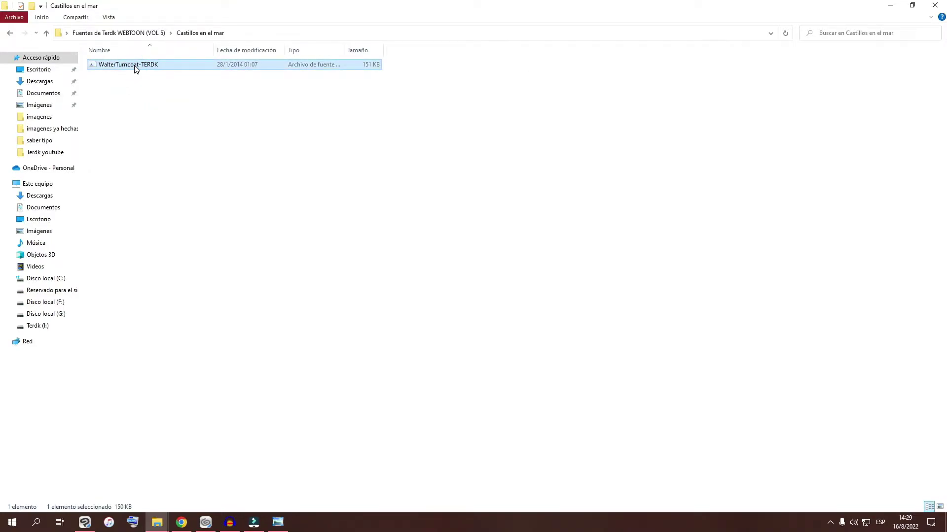
right_click(136, 65)
left_click(173, 104)
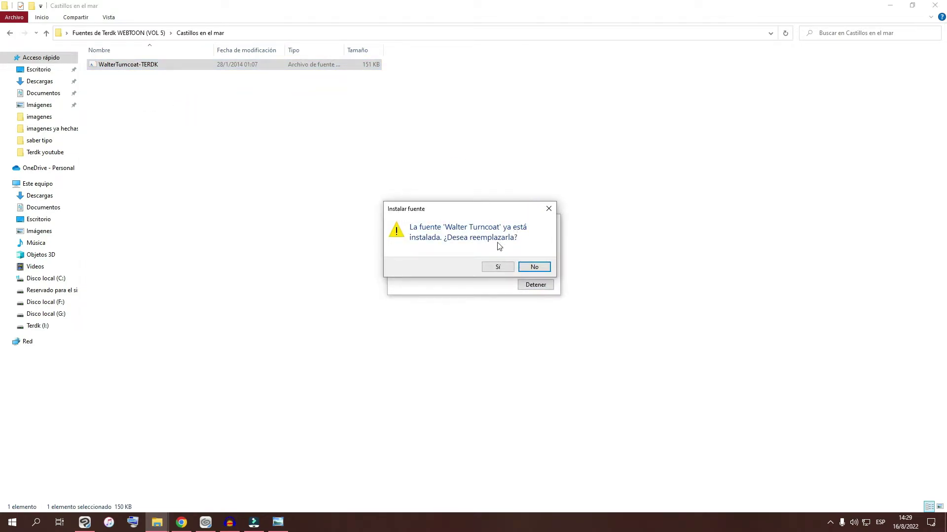
left_click(553, 211)
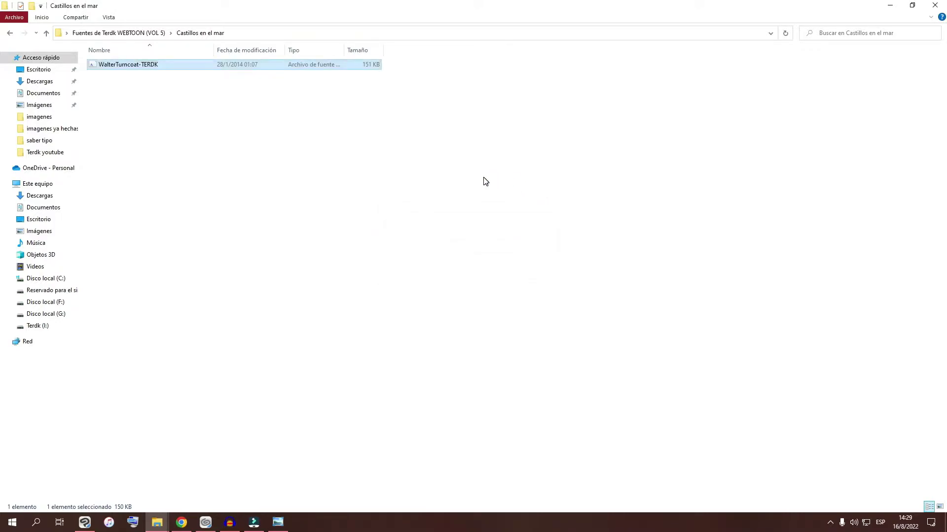
Look through the El hilo del destino and Playlist Secreta font folders, returning to VOL 5.
left_click(127, 33)
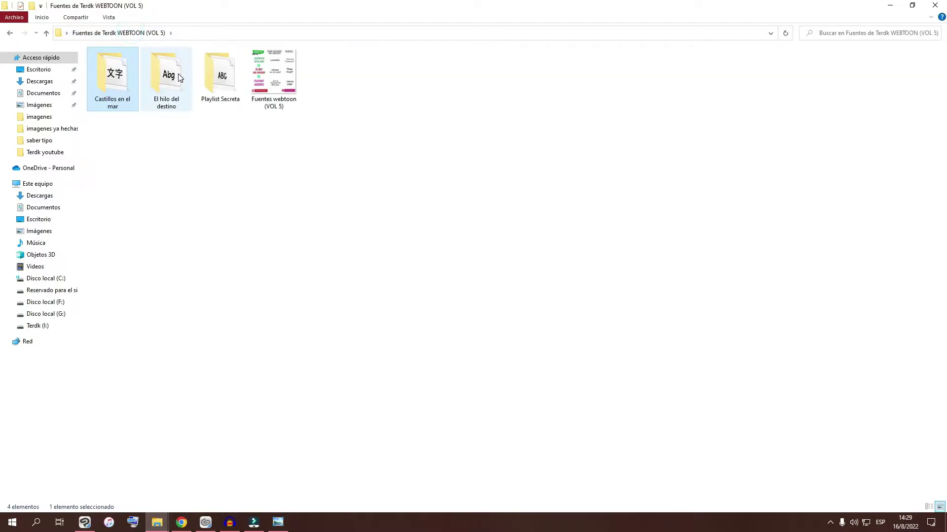
double_click(178, 77)
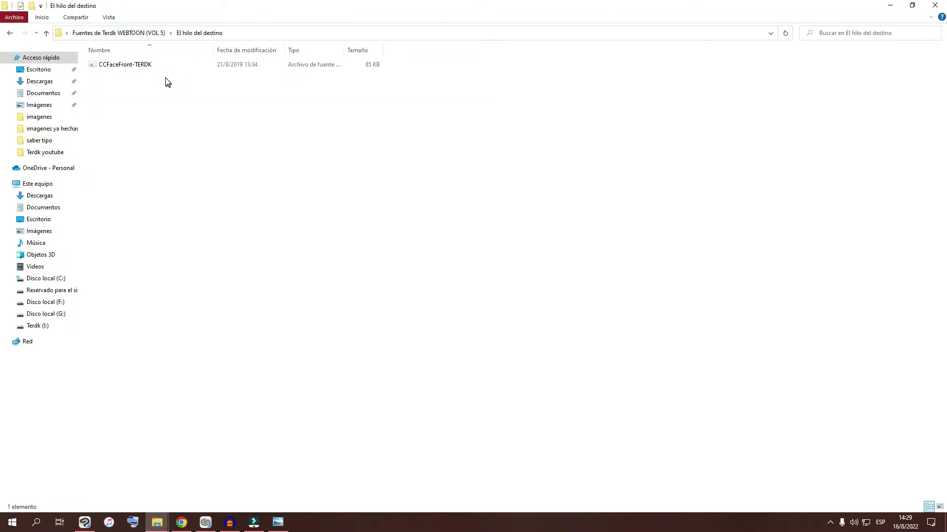
left_click(142, 38)
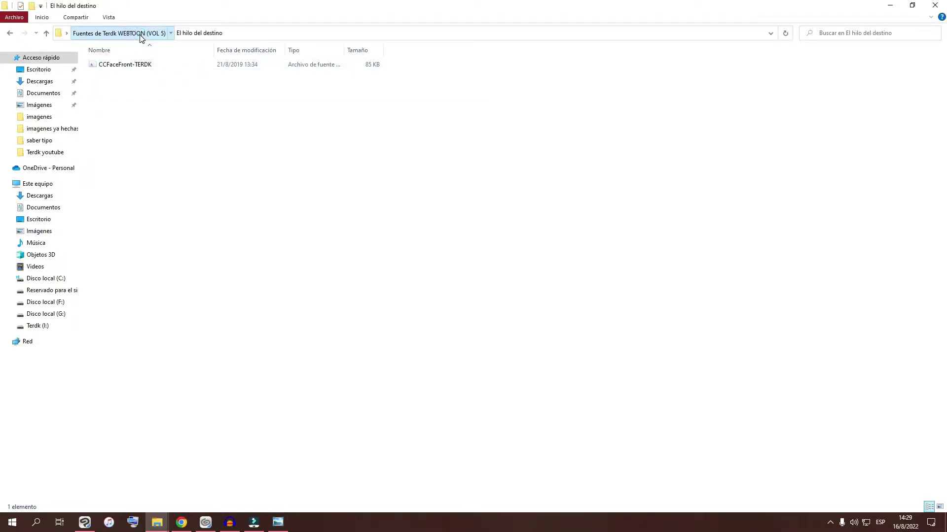
double_click(212, 74)
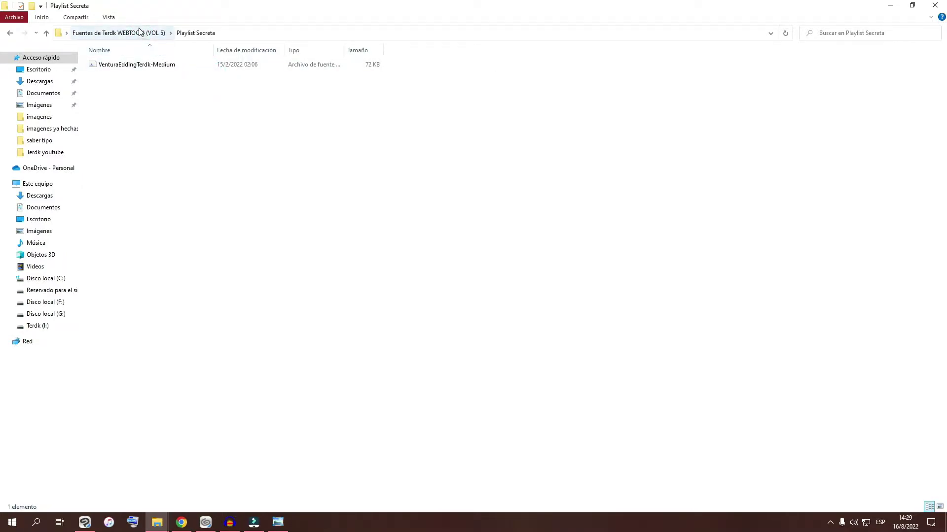
left_click(140, 31)
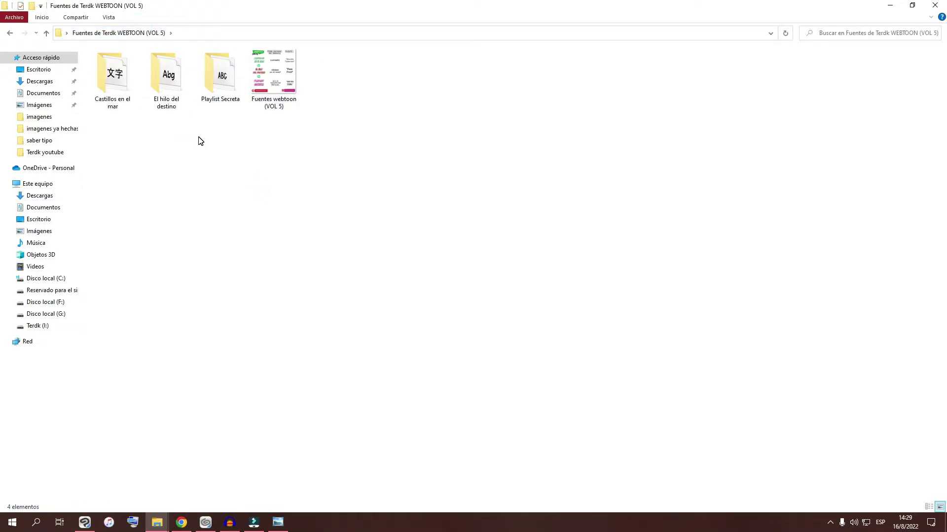
Bring up the WEBTOON fonts blog post and scroll through its Volumen tables to Volumen 4.
left_click(181, 523)
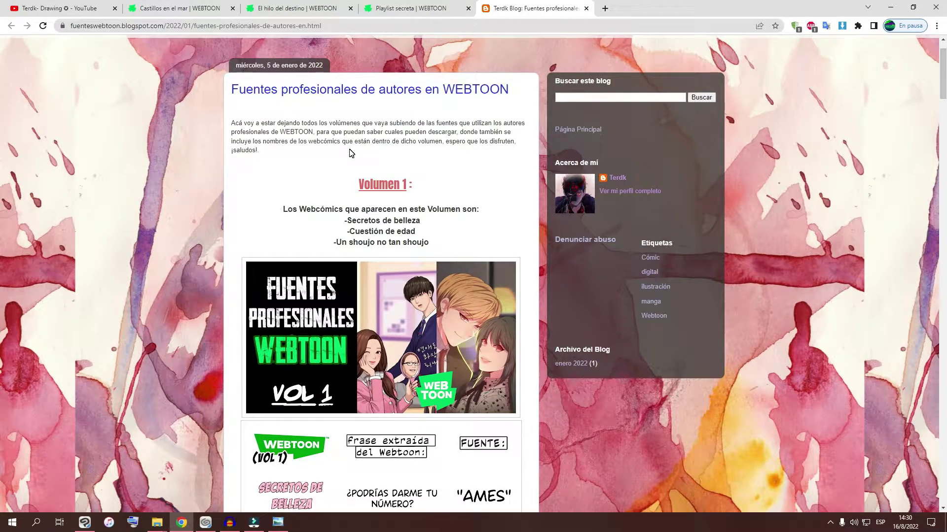
scroll(344, 153, "up", 1)
scroll(344, 156, "down", 5)
scroll(306, 212, "down", 6)
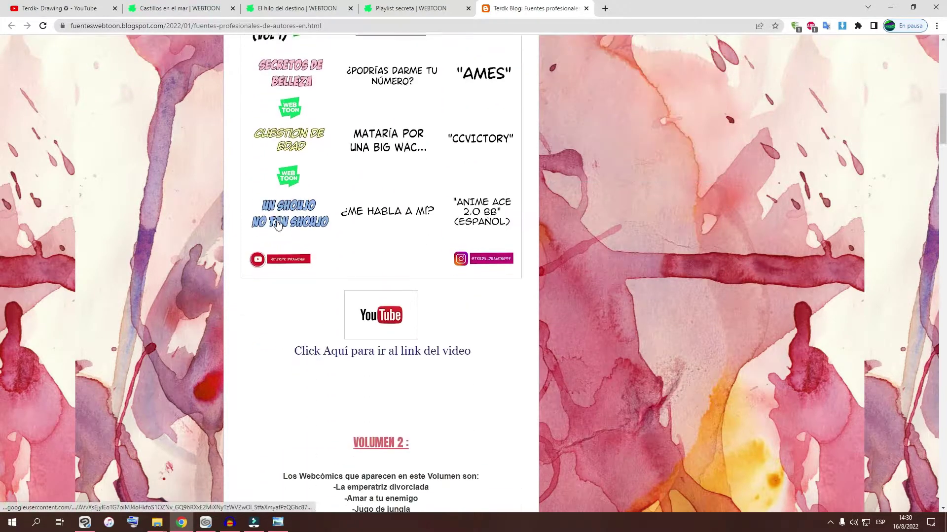
scroll(293, 230, "down", 5)
scroll(277, 245, "down", 5)
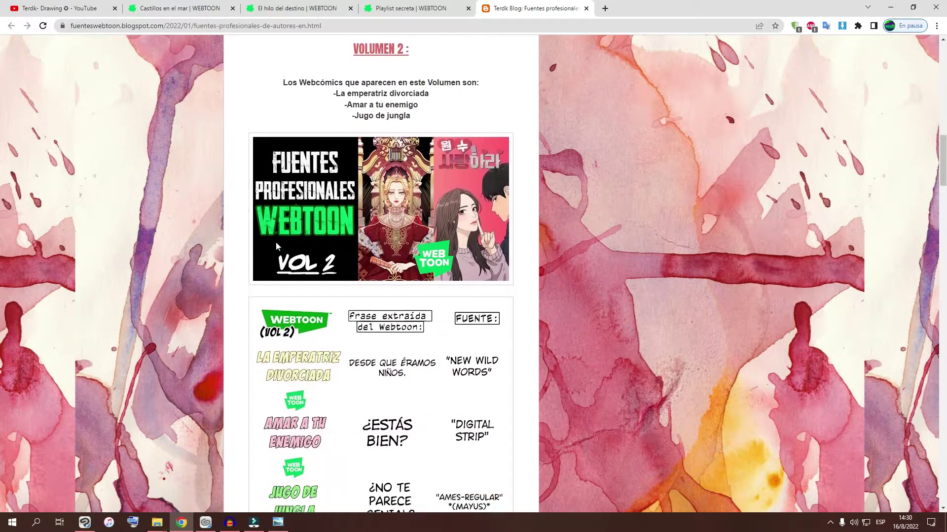
scroll(292, 252, "down", 6)
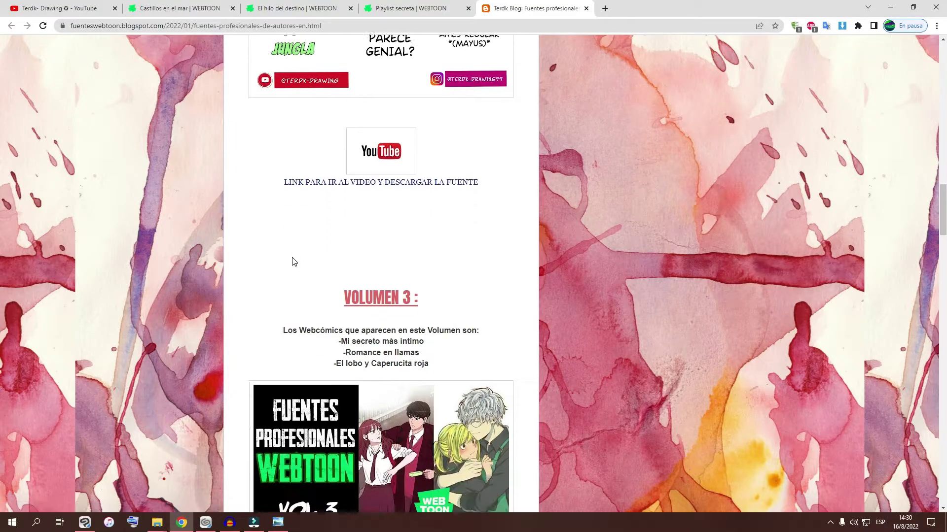
scroll(291, 255, "down", 7)
scroll(305, 269, "down", 6)
scroll(305, 269, "down", 6)
scroll(305, 270, "down", 7)
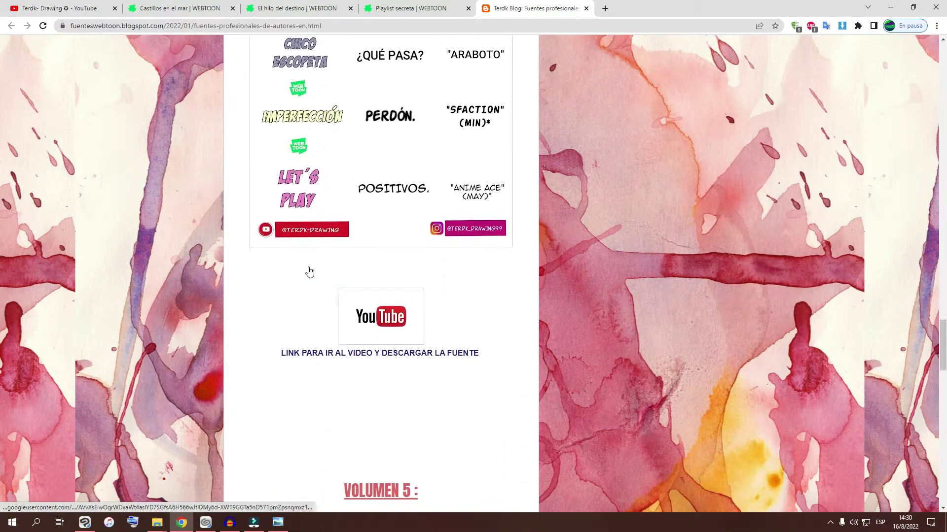
scroll(306, 271, "up", 4)
scroll(295, 276, "up", 15)
scroll(295, 280, "up", 9)
scroll(291, 281, "up", 7)
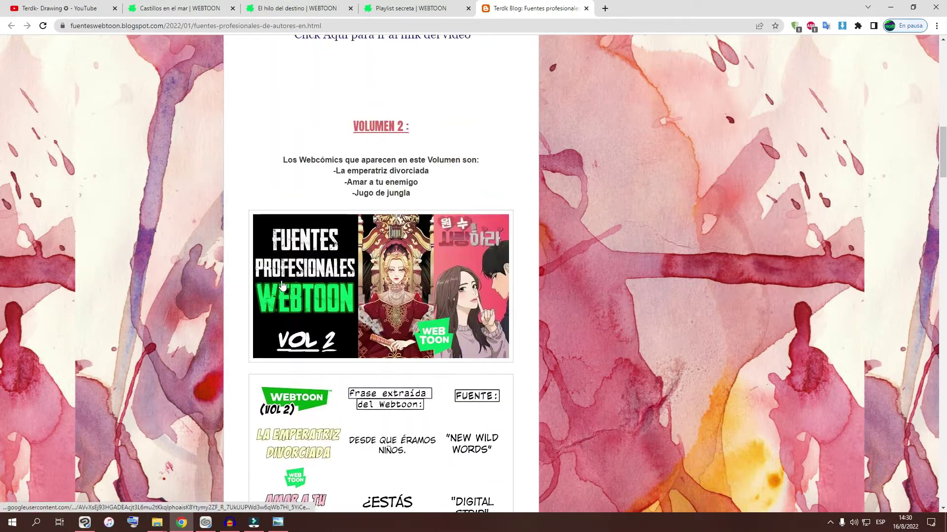
scroll(279, 285, "down", 8)
scroll(292, 322, "down", 13)
scroll(292, 322, "down", 5)
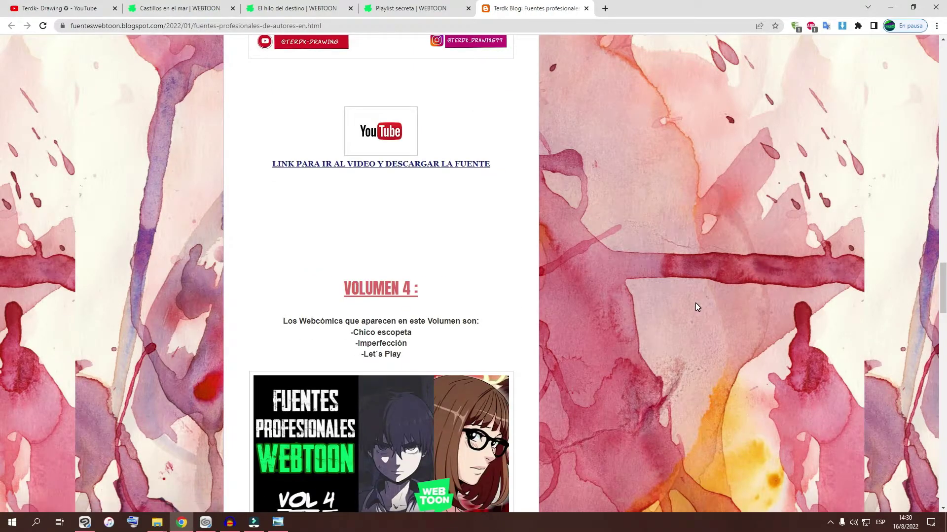
Search the blog post for 'secret' to find Secretos de belleza in the Volumen 1 table.
key("ctrl+f")
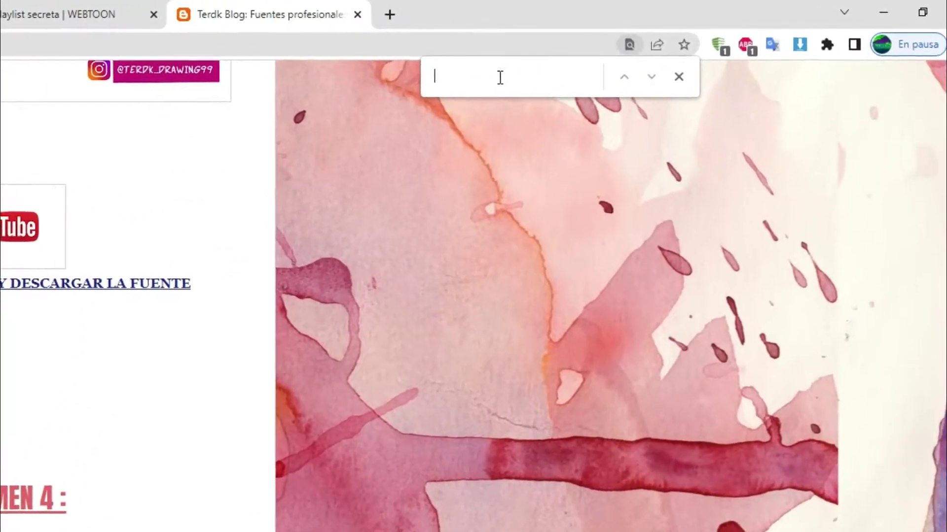
left_click(661, 44)
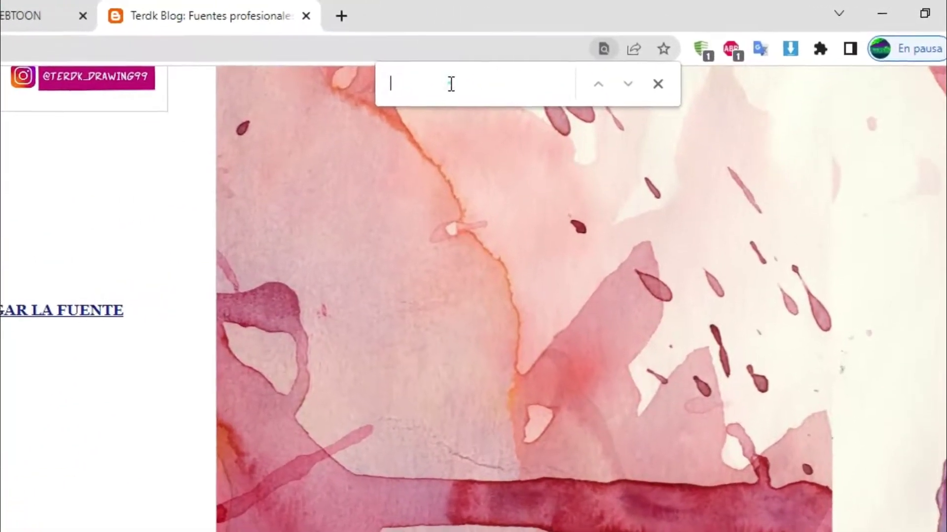
type("sec")
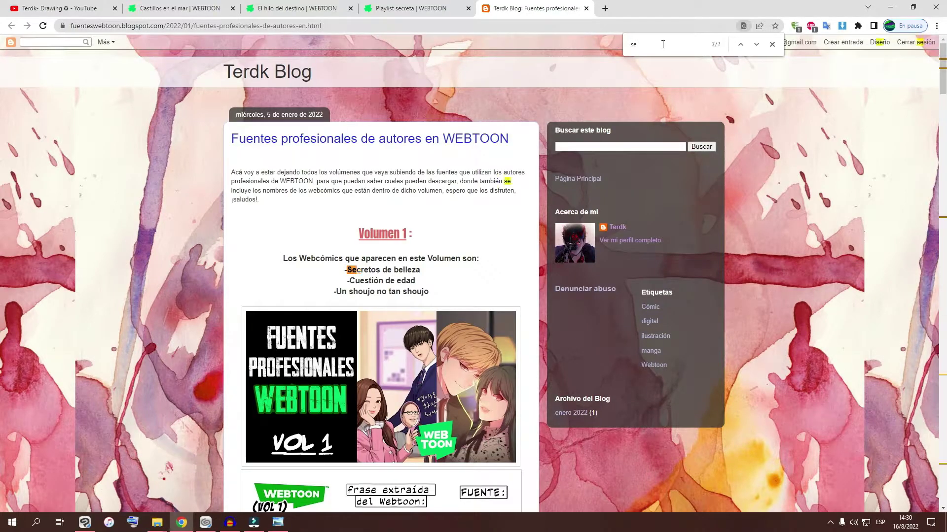
type("ret")
left_click_drag(348, 272, 426, 280)
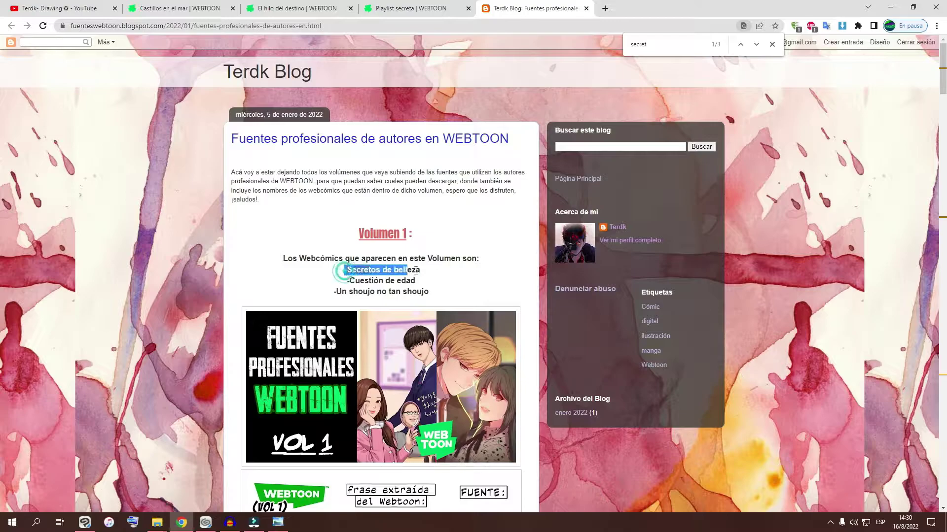
left_click(327, 272)
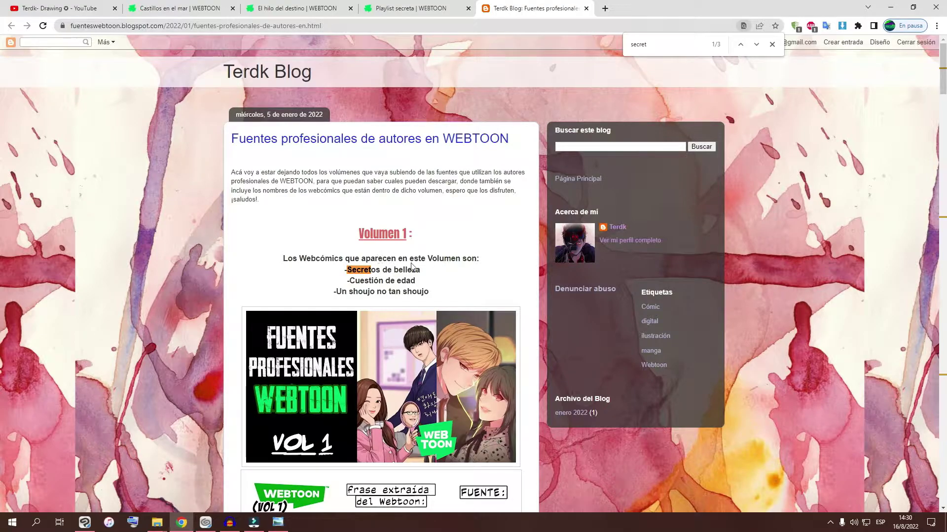
Scroll through the Volumen 1 font table down to the Volumen 2 webtoon list.
scroll(423, 263, "down", 4)
scroll(412, 183, "down", 4)
scroll(375, 296, "down", 2)
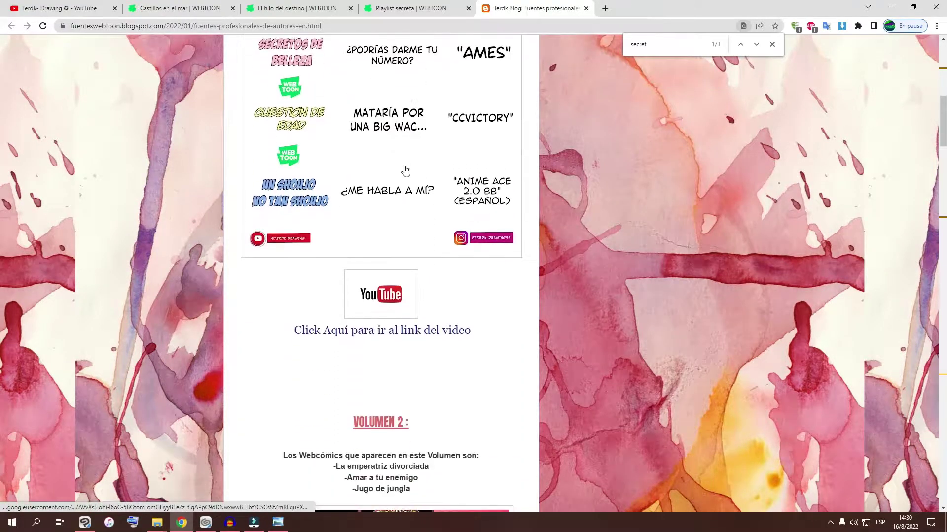
scroll(374, 217, "up", 5)
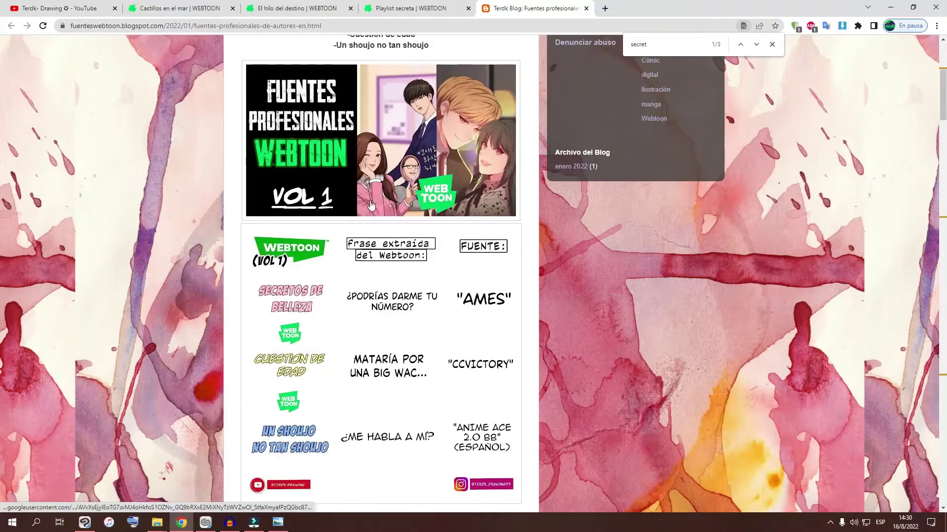
scroll(373, 217, "down", 4)
scroll(373, 217, "down", 3)
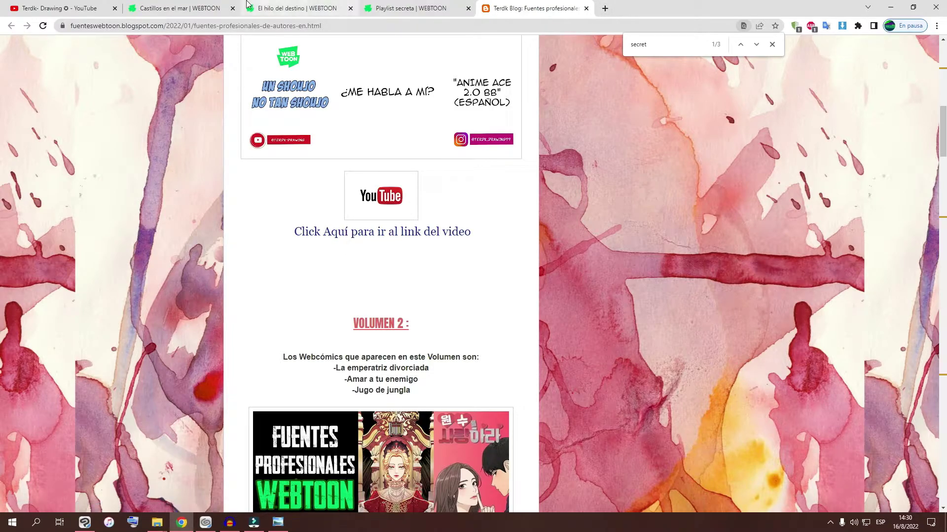
Open Castillos en el mar EP 001 and scroll to the 'Eres el Iluminado, ¿no?' panel.
left_click(161, 6)
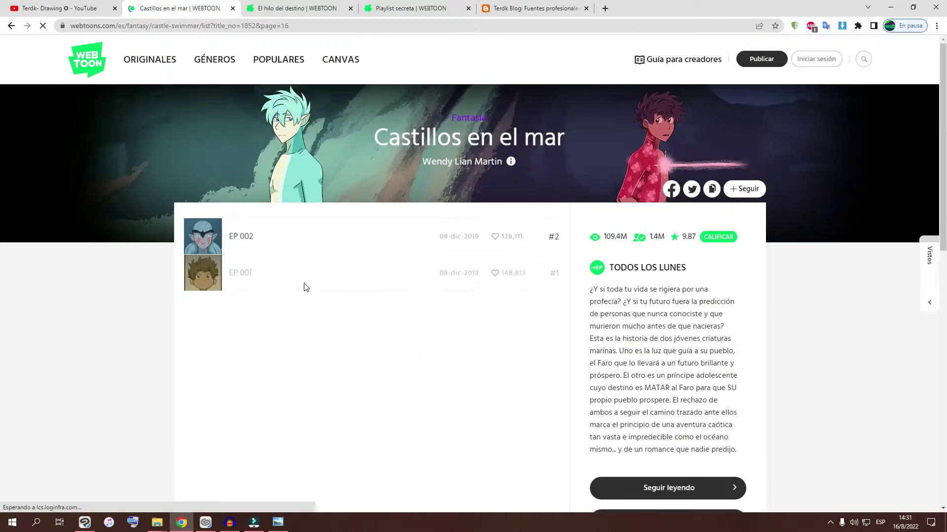
left_click(286, 278)
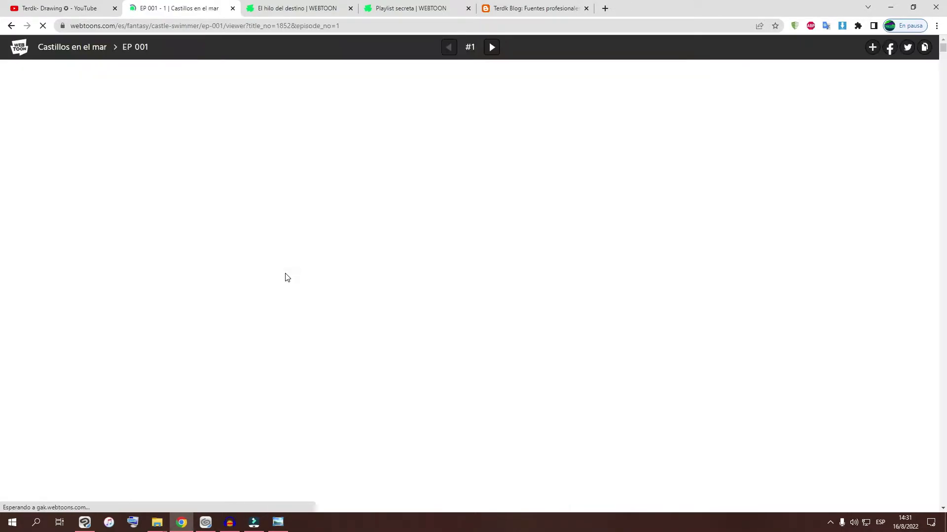
scroll(462, 216, "down", 5)
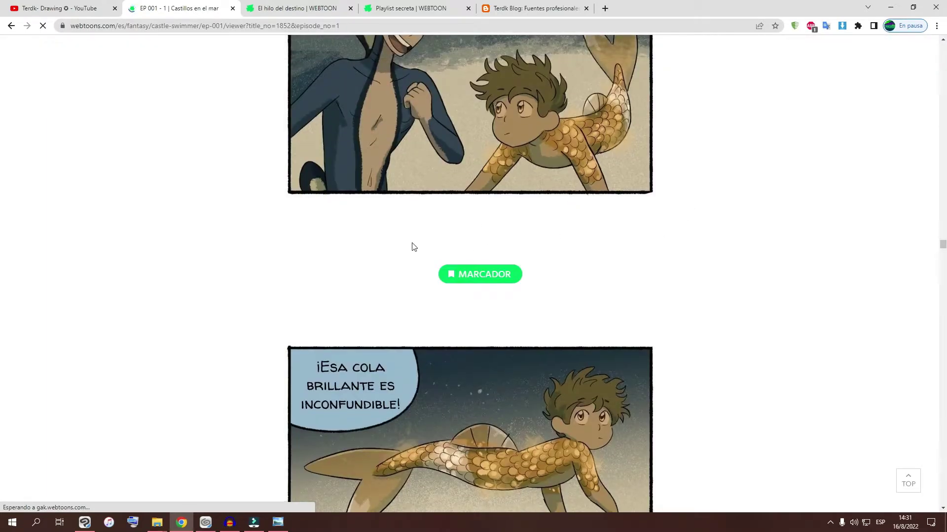
scroll(443, 237, "down", 3)
scroll(456, 231, "down", 5)
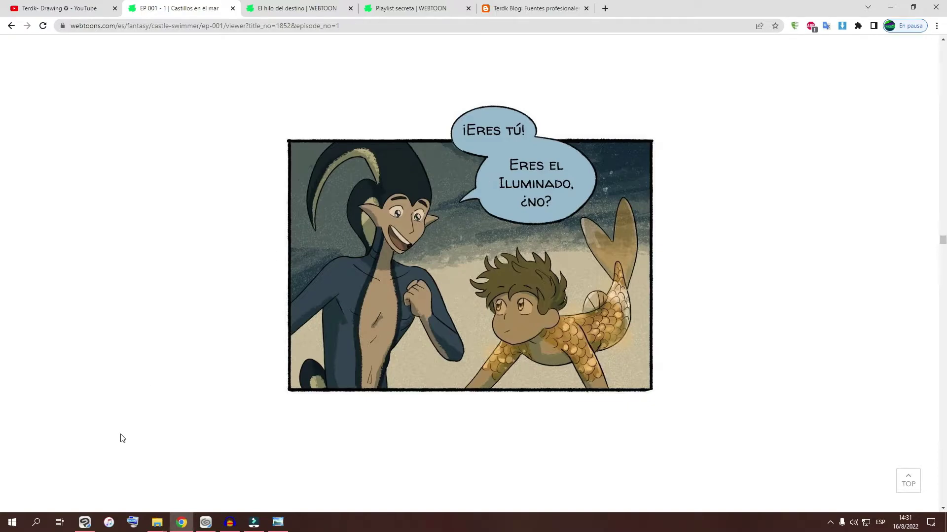
left_click(84, 522)
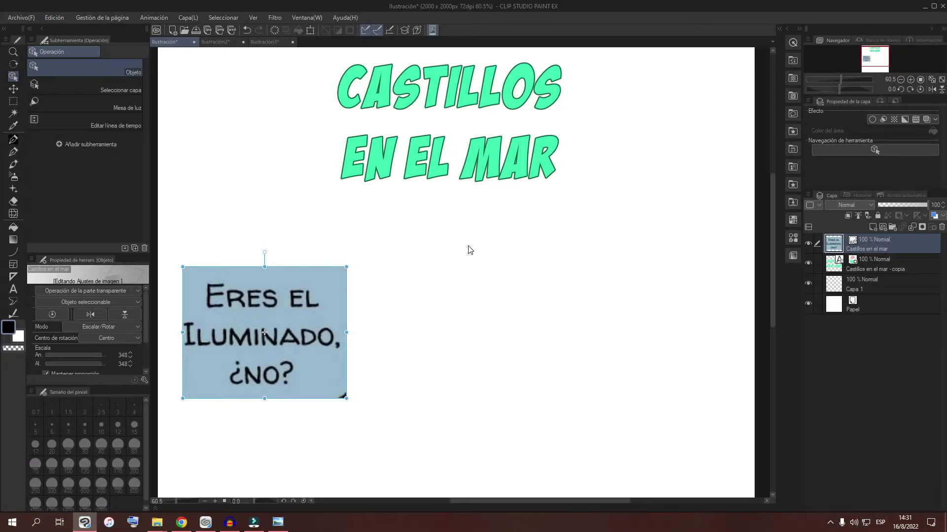
Add text reading 'ERES EL ILUMINADO ¿NO?' right of the bubble and select it all.
key("t")
left_click(463, 269)
type("ERES EL ILUMINADO ¿")
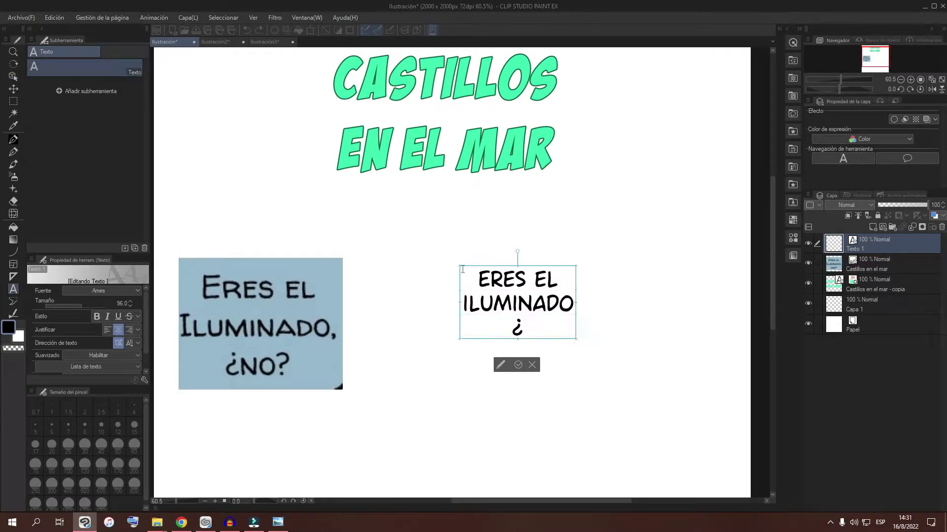
type("NO?")
key("ctrl+a")
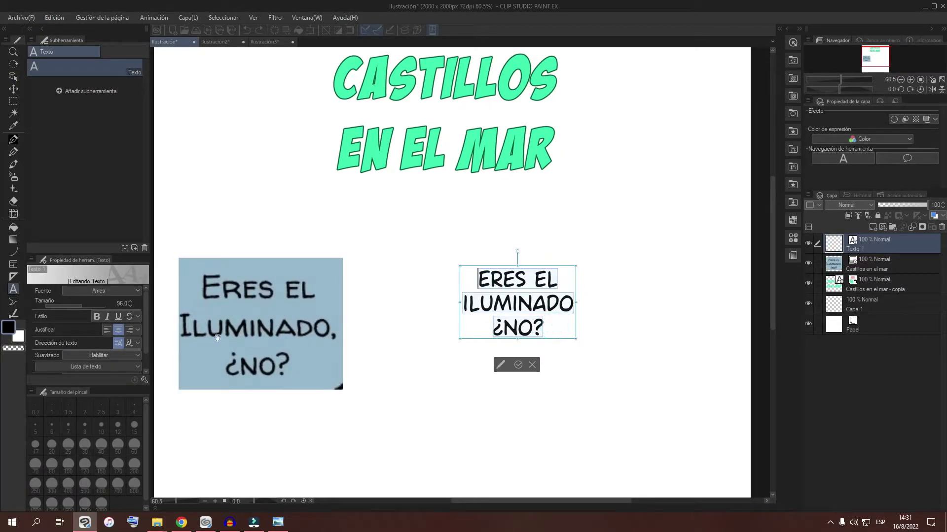
left_click(279, 525)
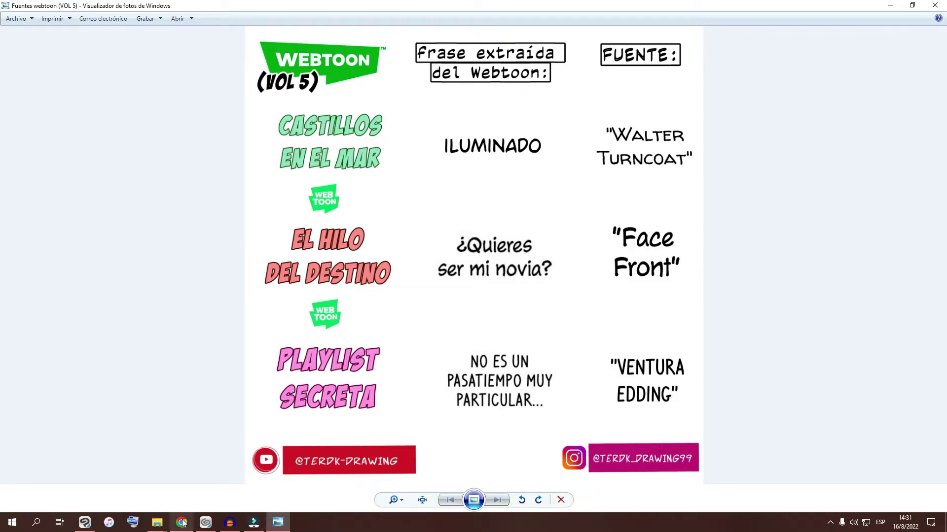
Apply the Walter Turncoat font from the Diálogo category to the typed line.
left_click(89, 523)
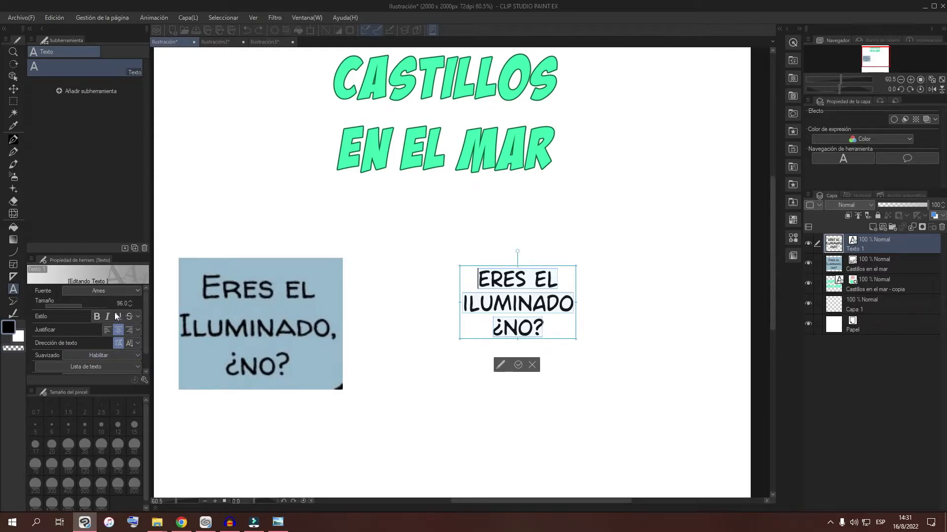
left_click(117, 290)
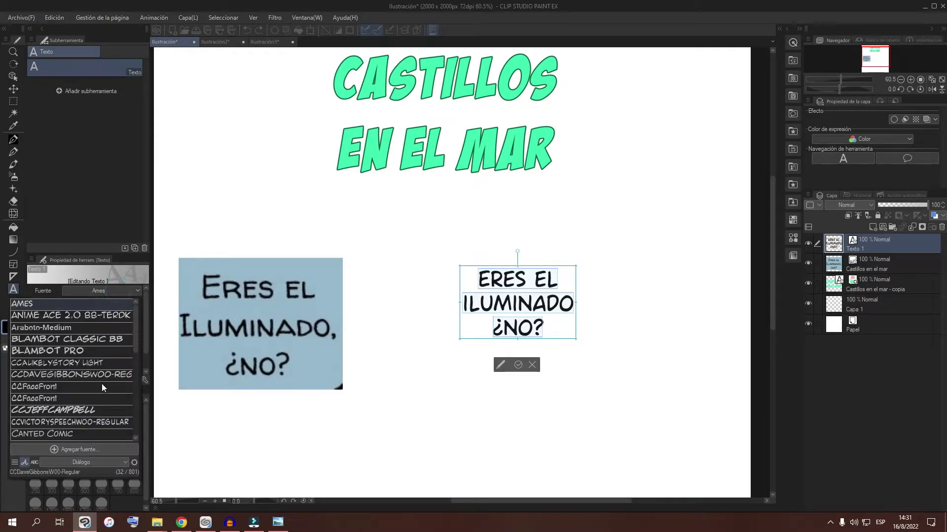
left_click(84, 463)
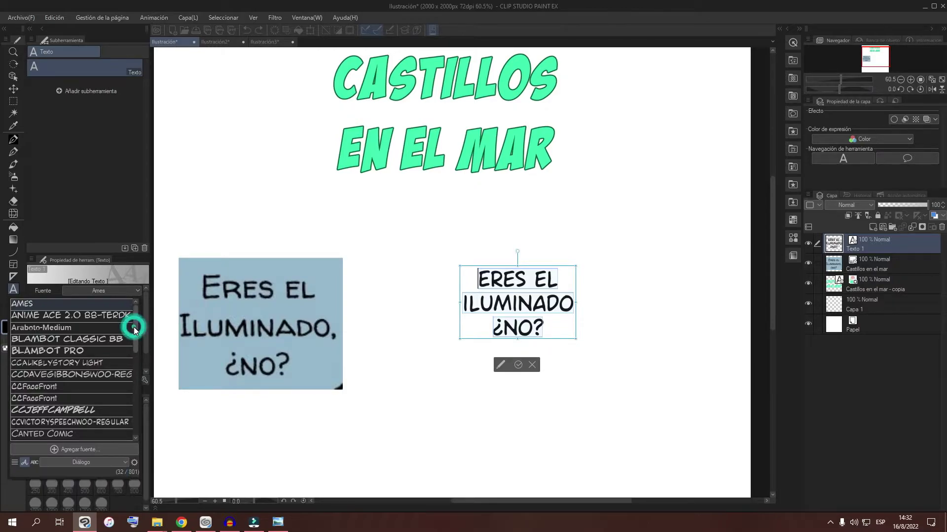
left_click_drag(134, 327, 128, 433)
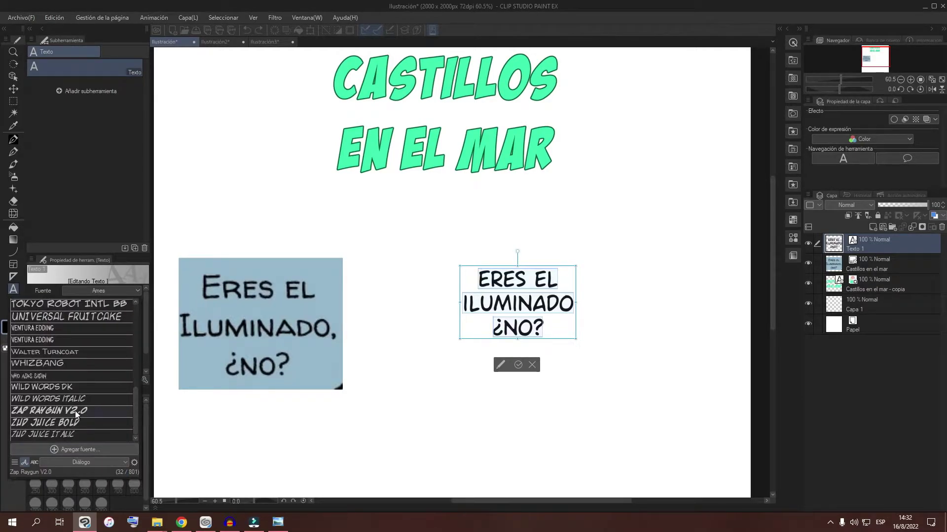
left_click(60, 352)
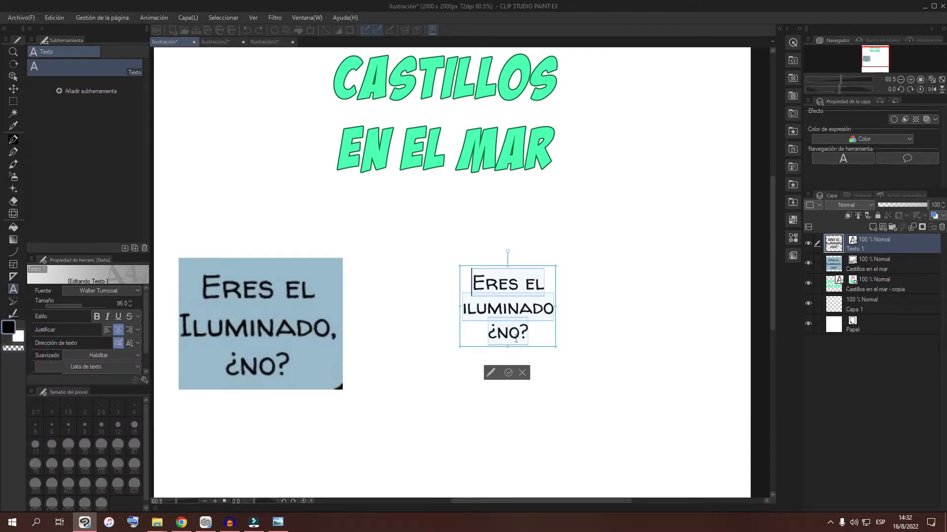
Browse the font list between all fonts and the Diálogo category, then commit the text.
left_click(131, 292)
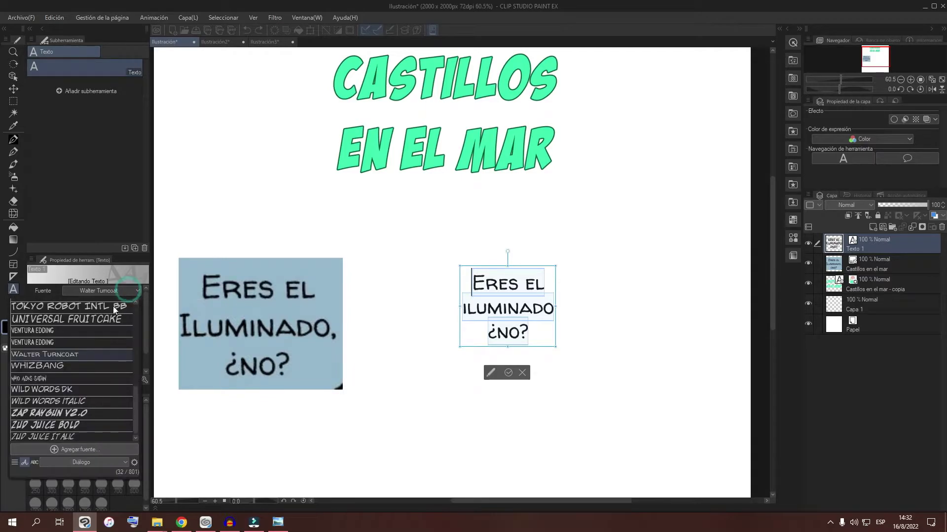
left_click(97, 463)
left_click(82, 497)
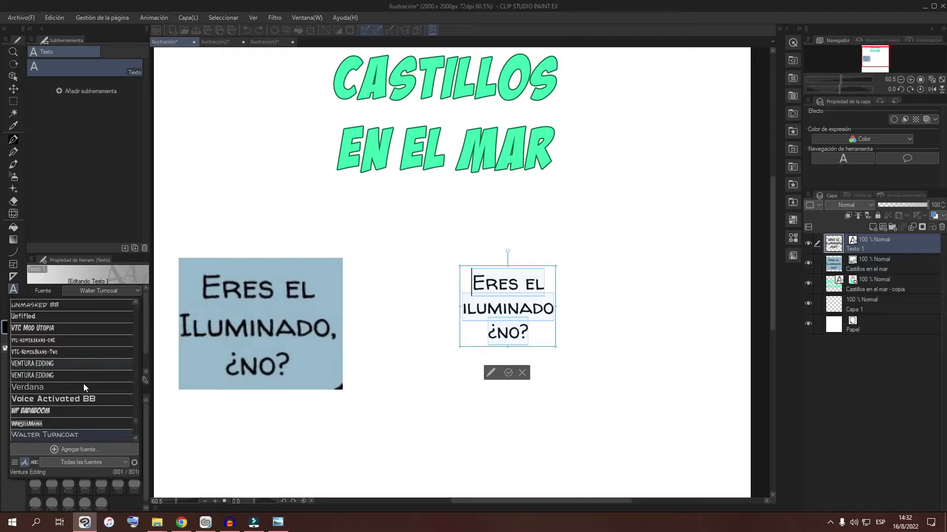
scroll(87, 385, "down", 2)
left_click(96, 466)
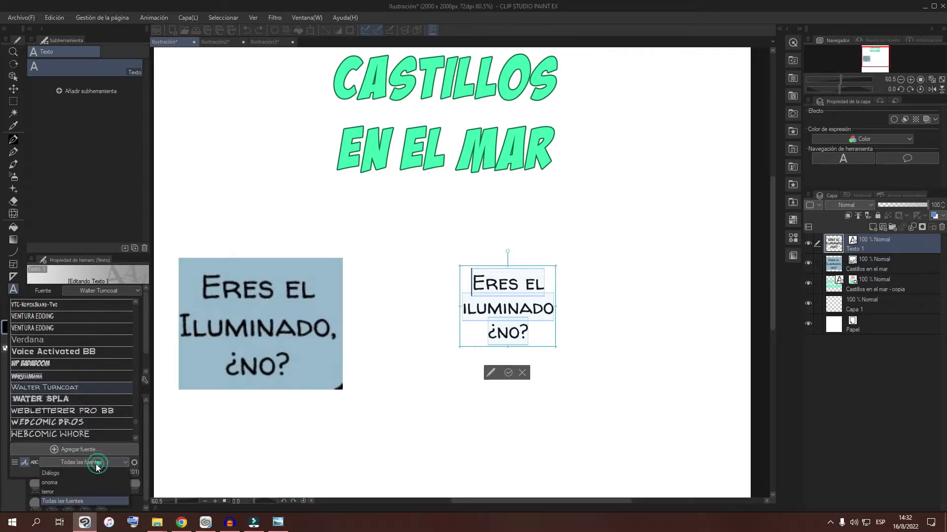
left_click(75, 474)
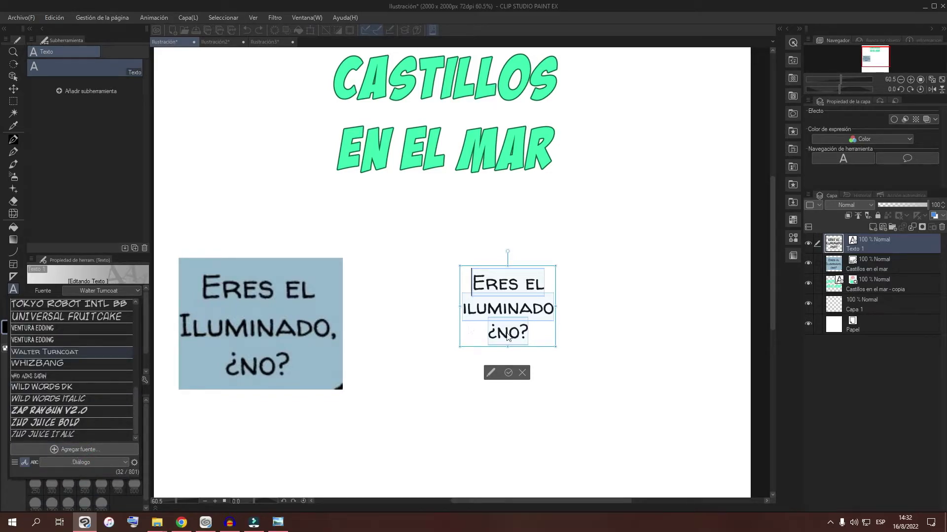
left_click(508, 373)
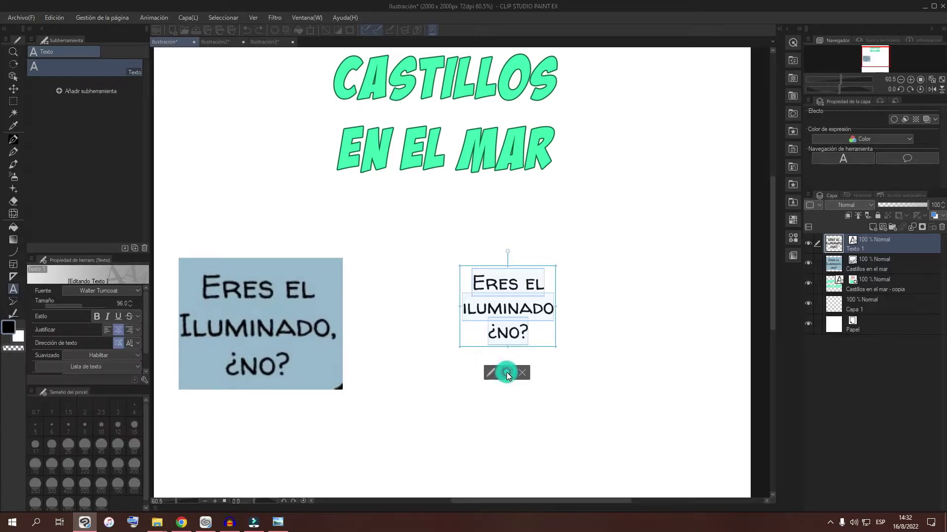
Enlarge the Walter Turncoat text and place it beside the original bubble.
left_click_drag(460, 347, 407, 390)
left_click_drag(512, 267, 459, 258)
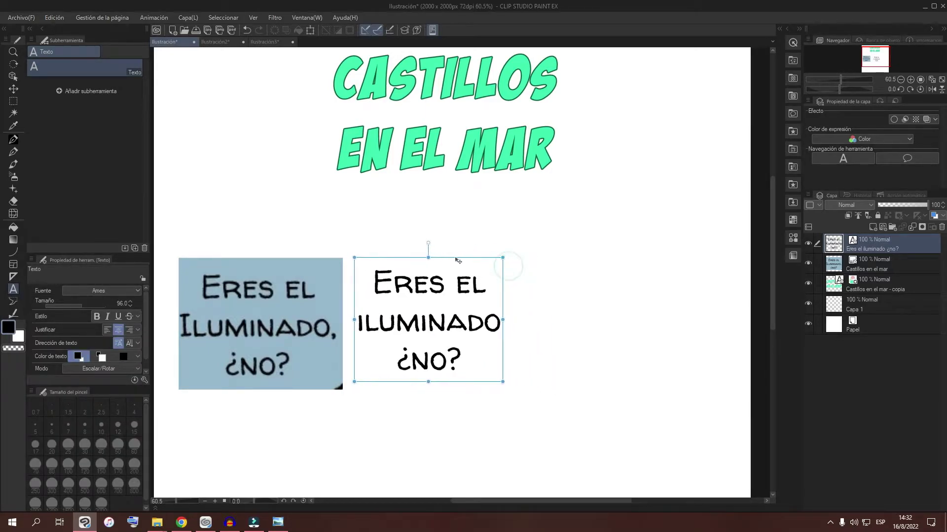
scroll(326, 289, "up", 3)
mouse_move(327, 290)
left_mouse_down()
mouse_move(401, 259)
mouse_move(438, 228)
left_mouse_up()
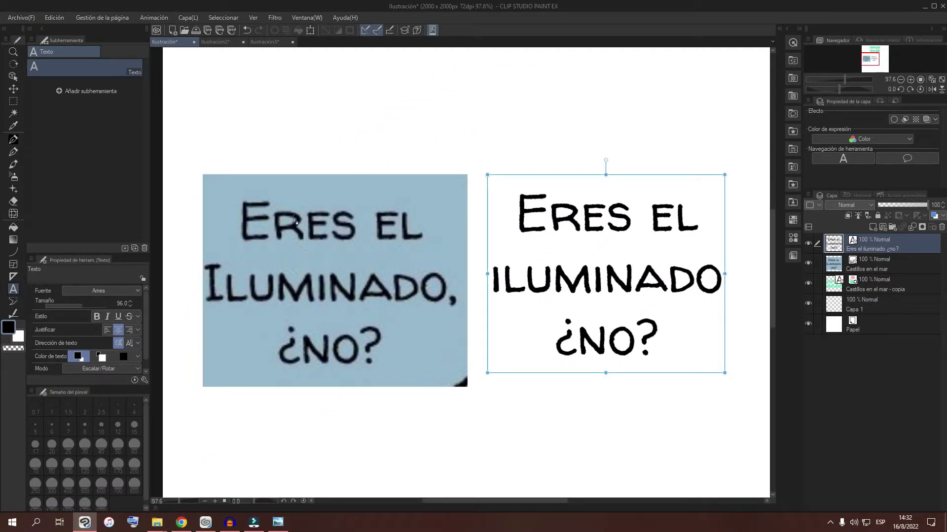
Fix the capitalisation to 'Eres' and 'Iluminado' and commit the text.
left_click(539, 216)
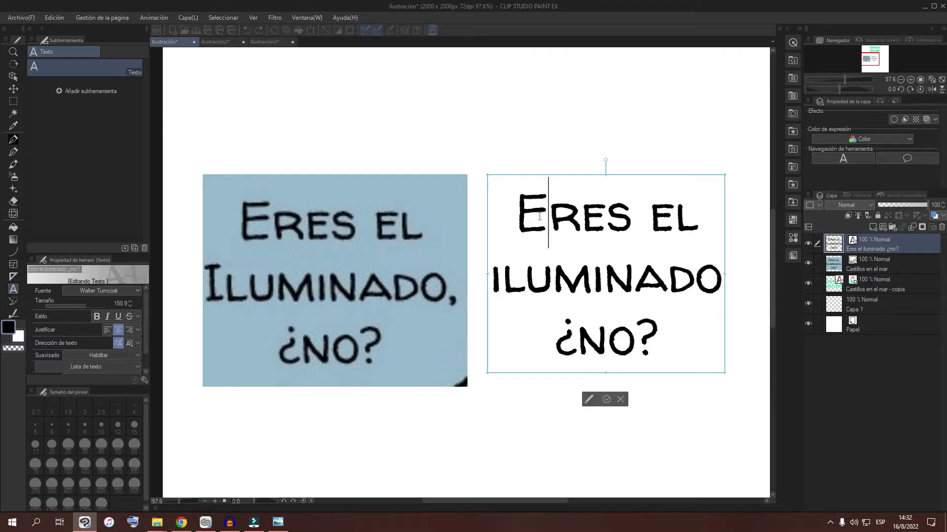
key("BackSpace")
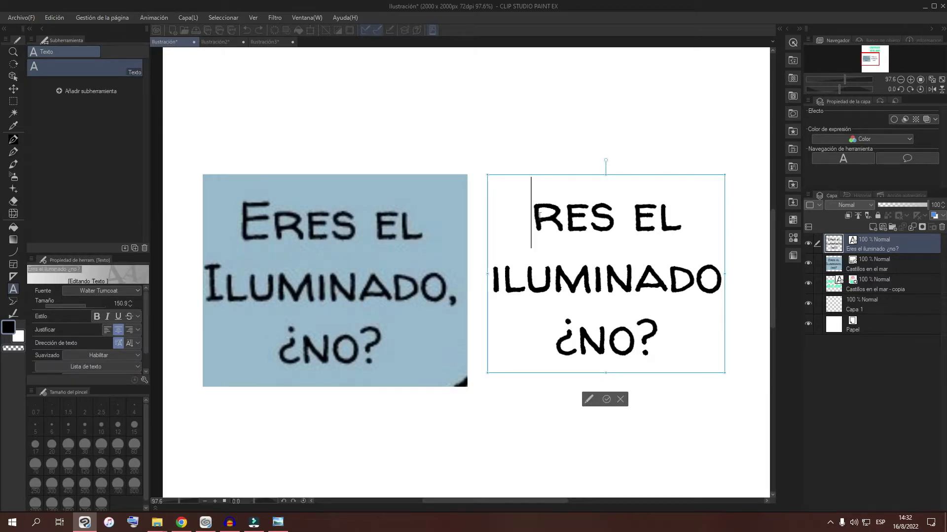
type("e")
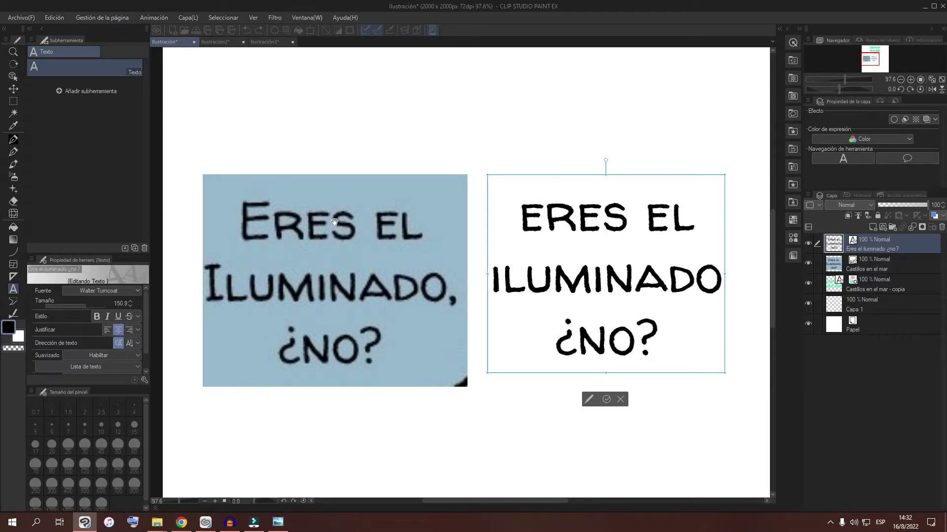
key("BackSpace")
type("E")
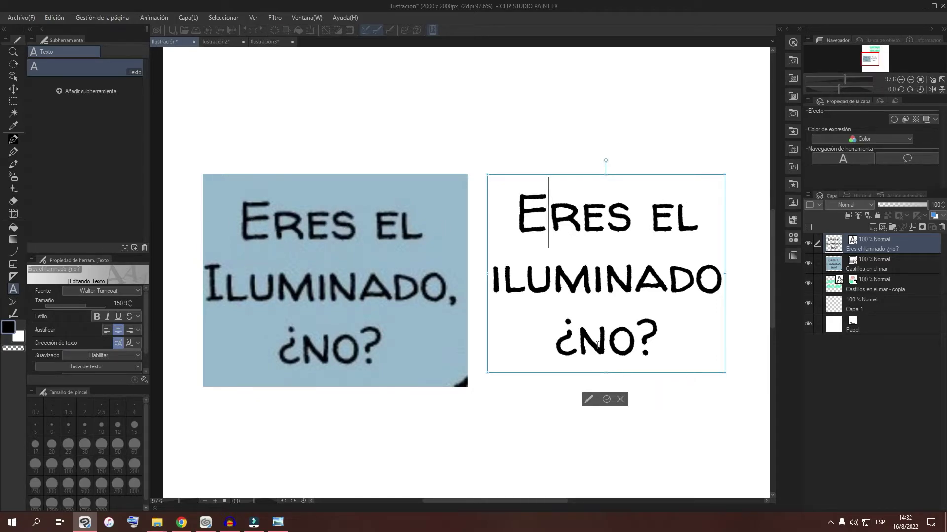
left_click(499, 274)
key("BackSpace")
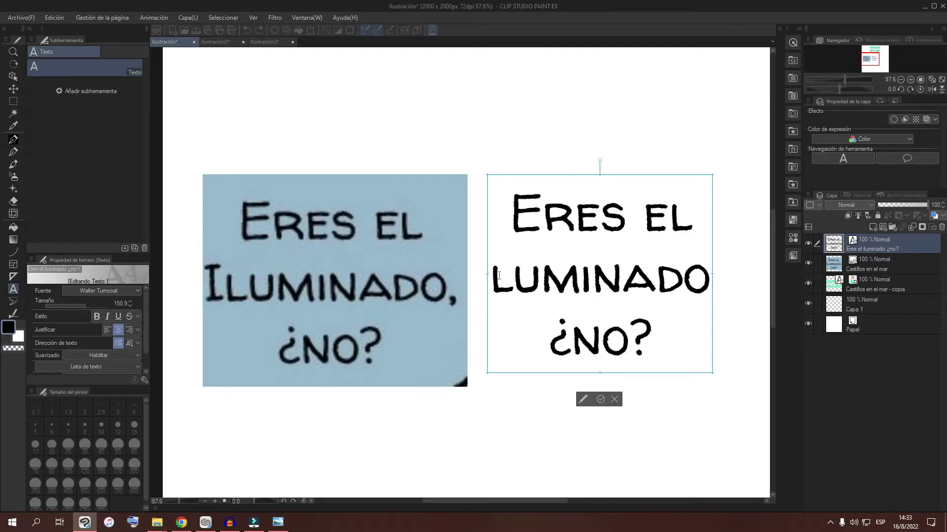
type("I")
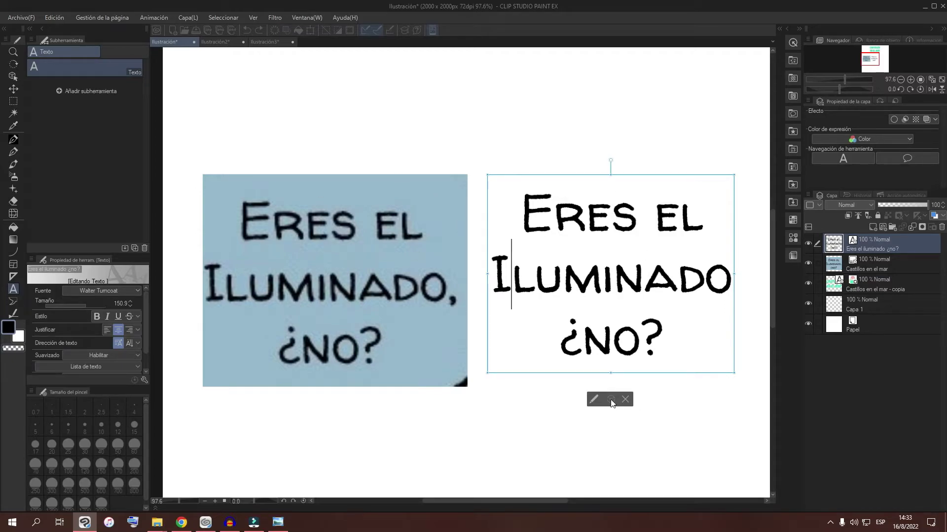
left_click(612, 399)
Overlay the retyped line on the original lettering, tinted blue and resized to match.
left_click_drag(662, 180, 379, 187)
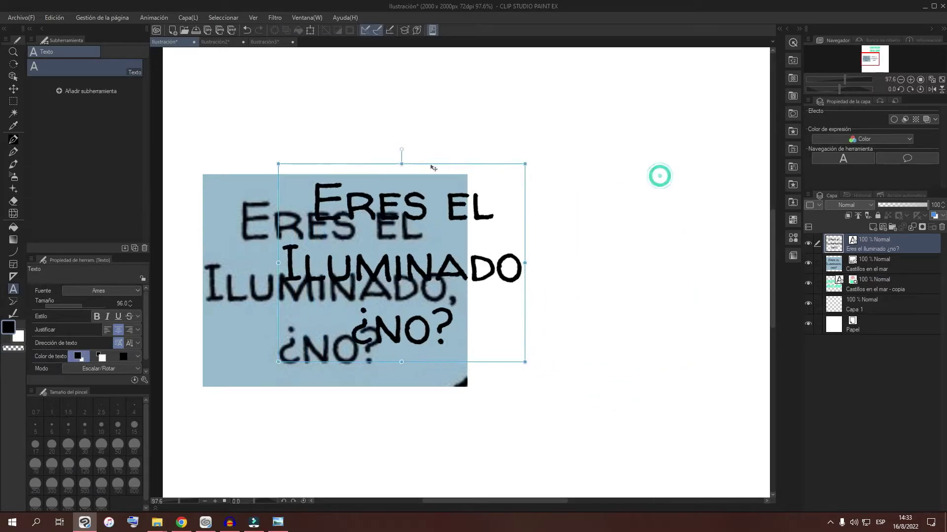
left_click(933, 215)
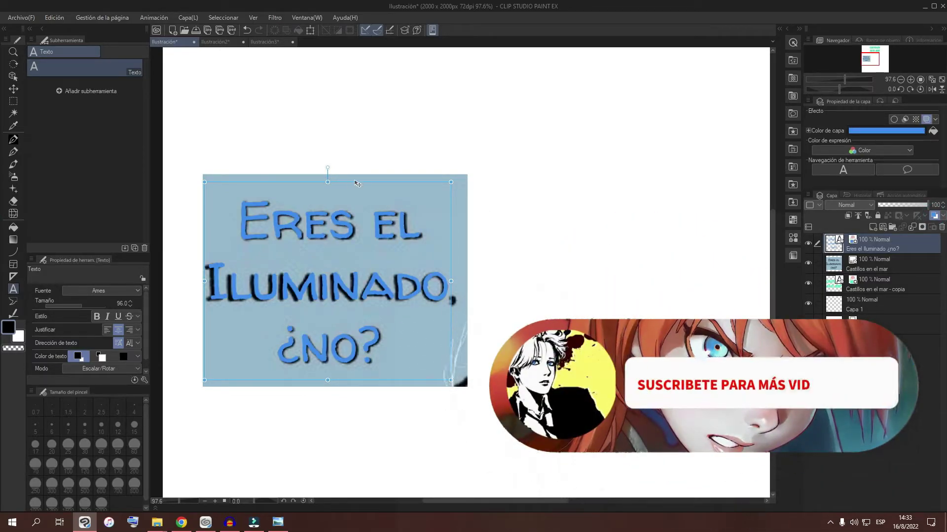
left_click_drag(355, 182, 353, 182)
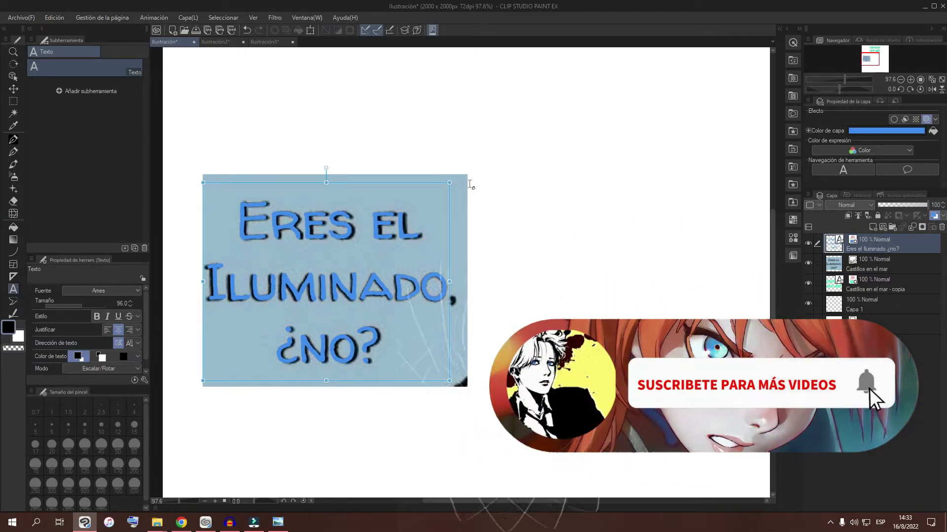
left_click_drag(449, 183, 428, 185)
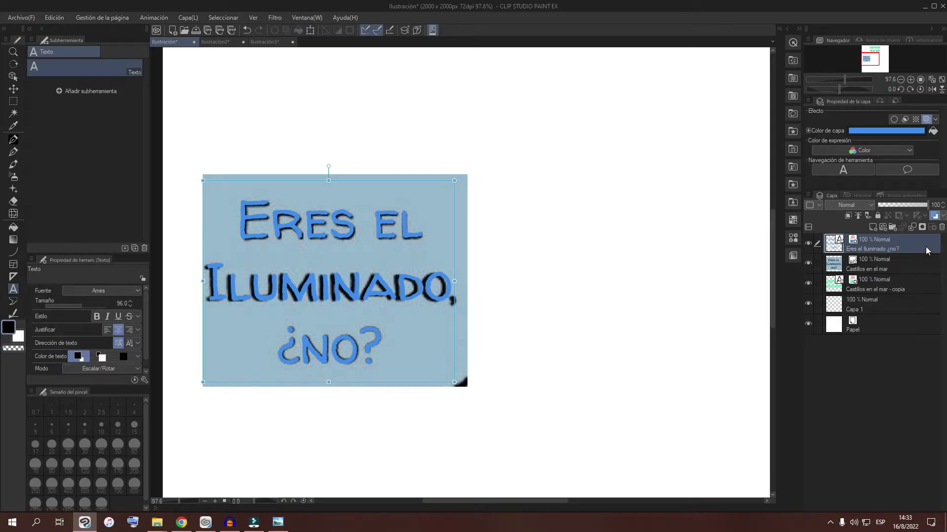
Delete the comparison text layer and switch to the El hilo del destino canvas.
left_click_drag(926, 251, 941, 227)
scroll(555, 199, "down", 2)
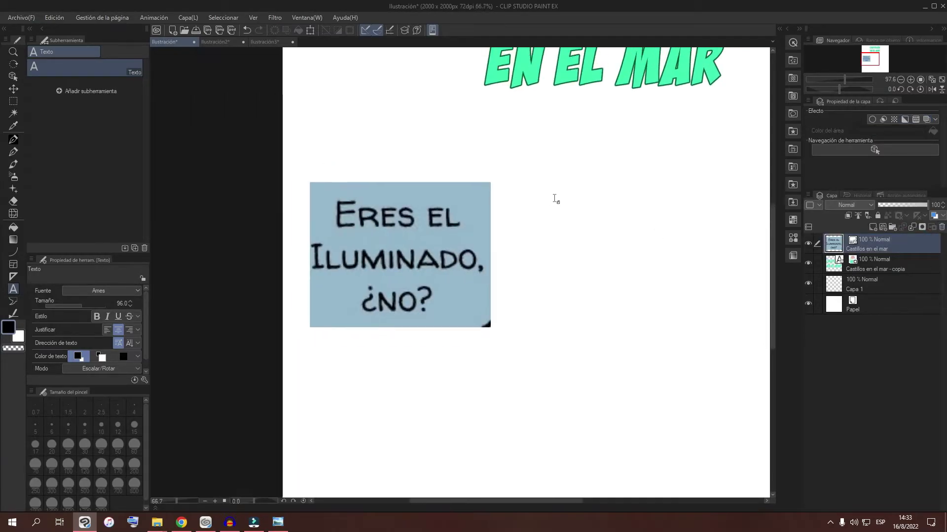
left_click_drag(769, 99, 547, 203)
scroll(408, 247, "down", 2)
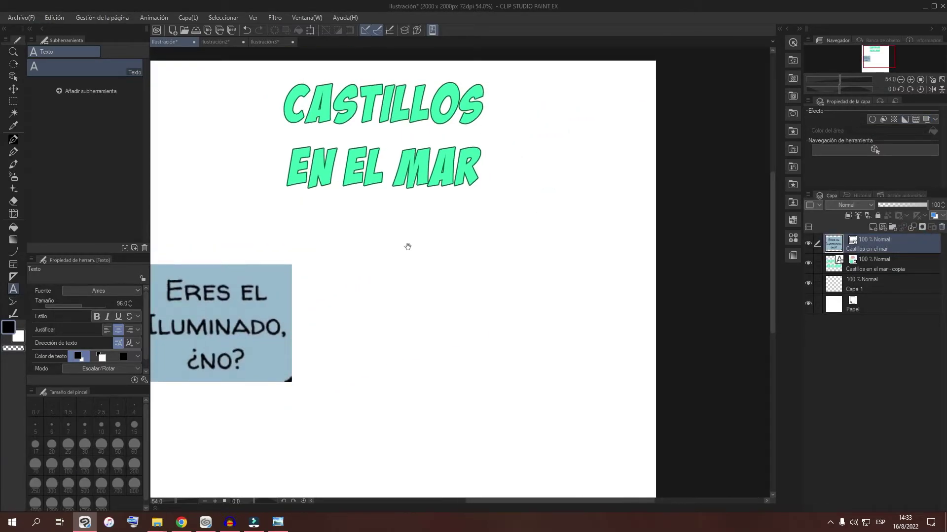
left_click(223, 43)
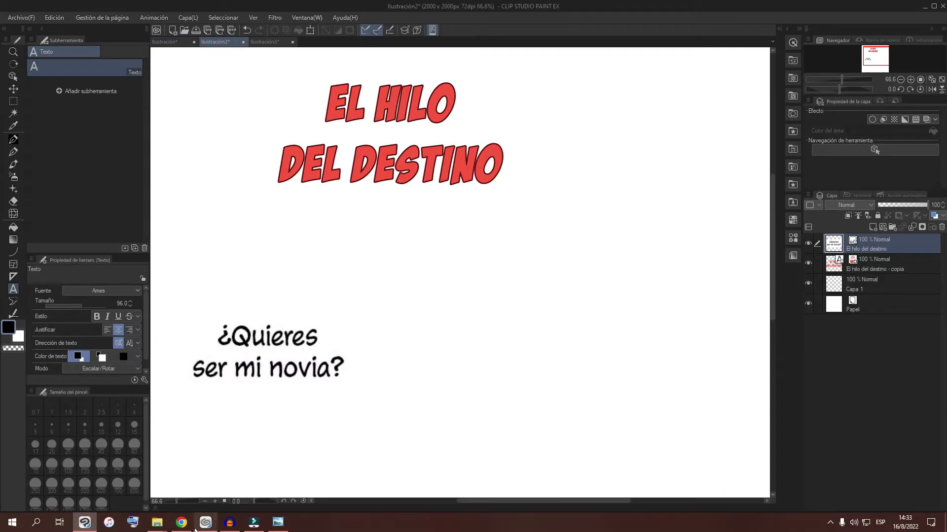
left_click(181, 522)
Open El hilo del destino EP 1 from the earliest-episodes page and reach the '¿Quieres ser mi novia?' bubble.
left_click(289, 5)
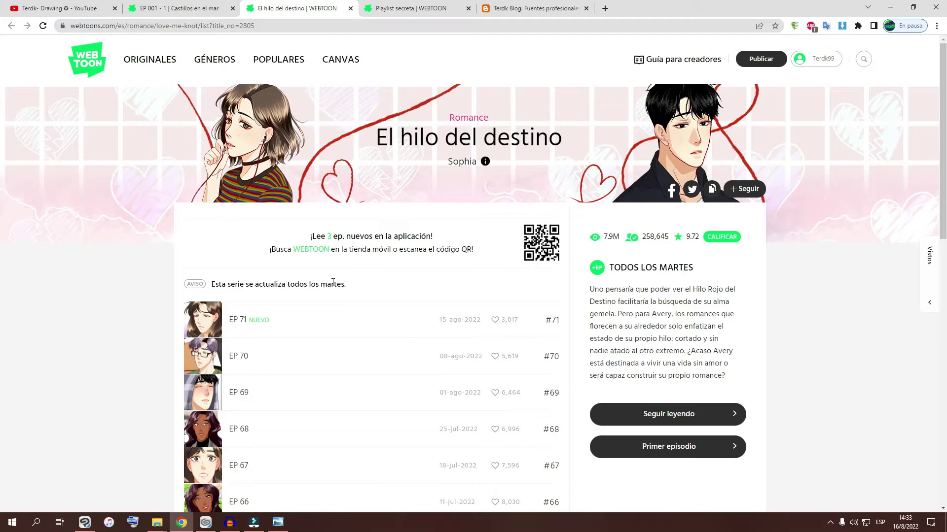
scroll(332, 284, "down", 9)
scroll(363, 225, "up", 2)
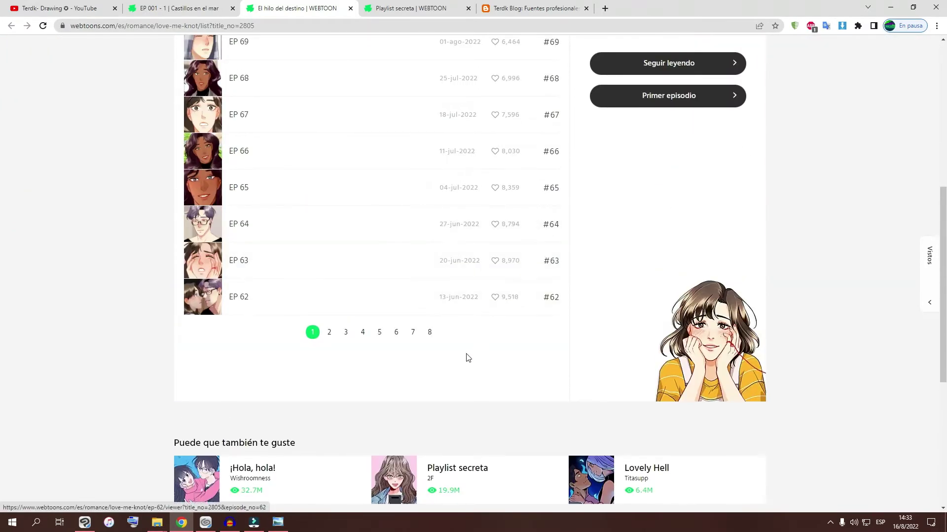
left_click(431, 333)
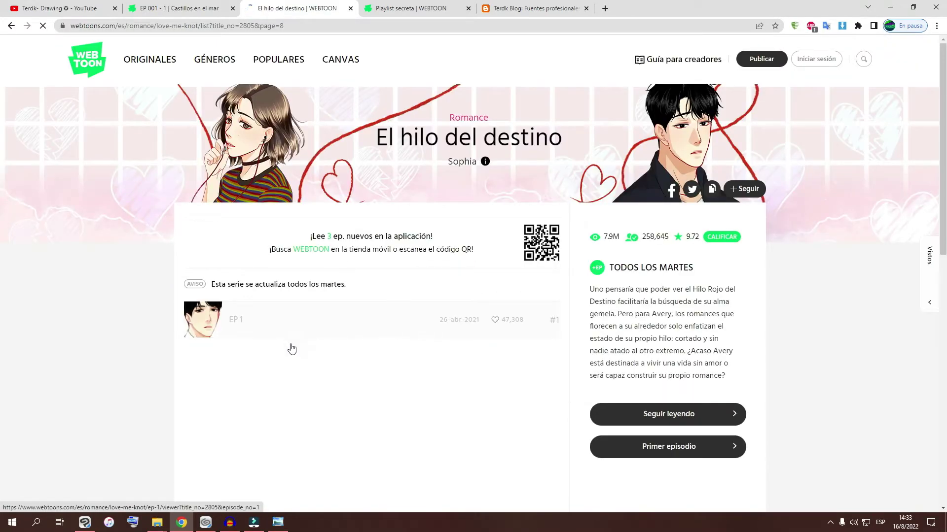
left_click(312, 318)
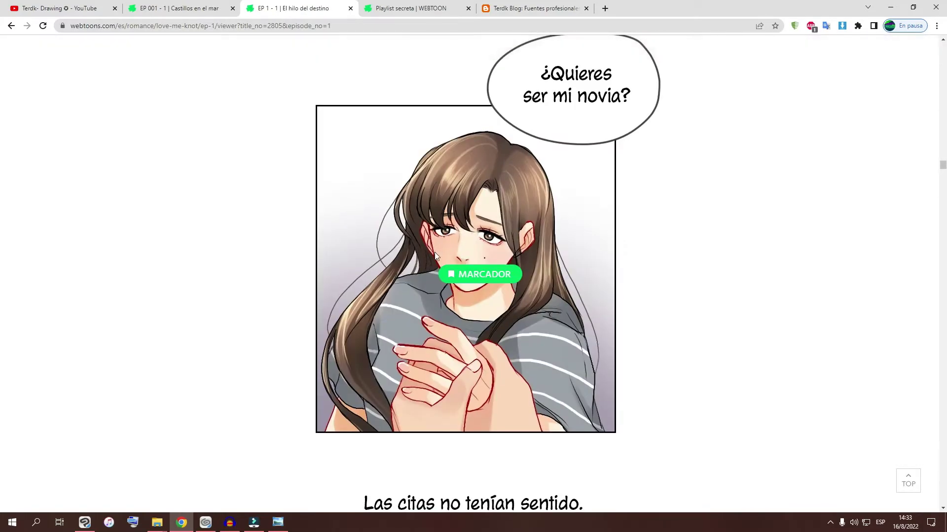
scroll(512, 219, "up", 2)
scroll(592, 215, "up", 1)
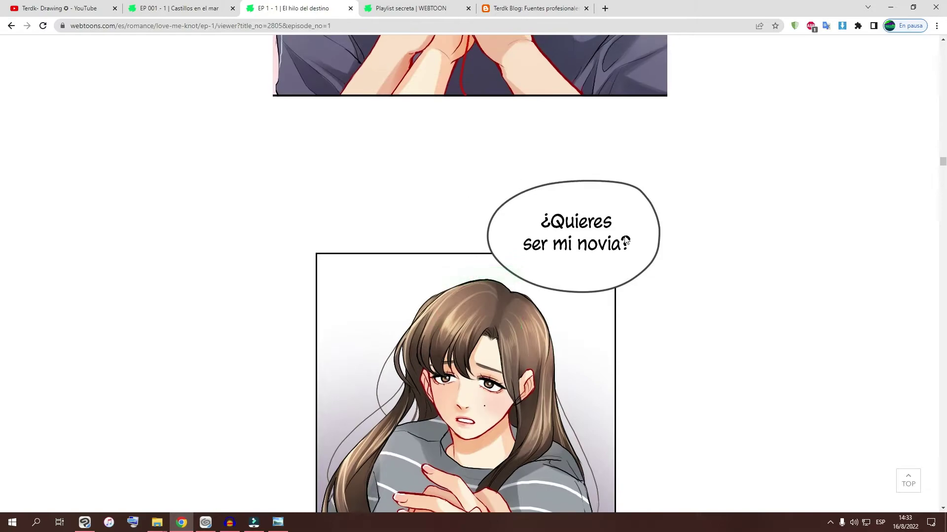
scroll(612, 249, "down", 1)
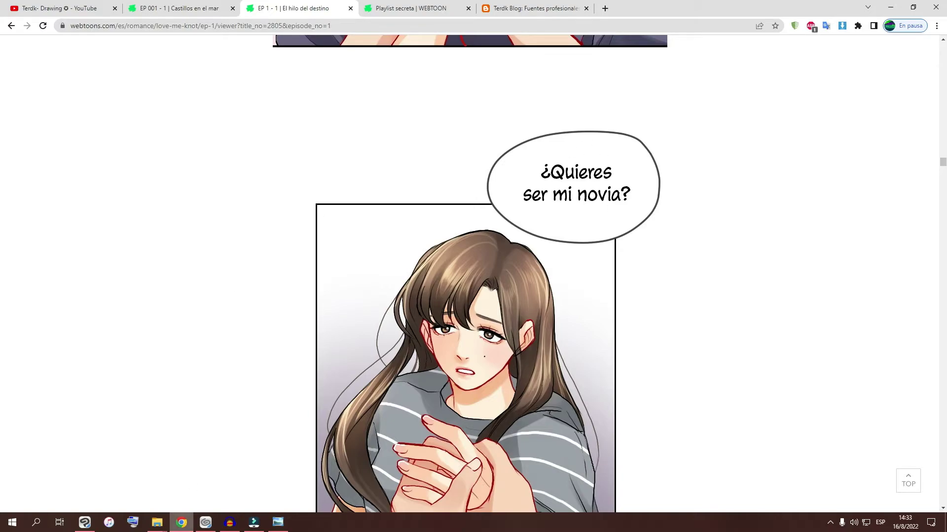
Type '¿QUIERES / SER MI NOVIA?' as two-line text beside the original dialogue.
left_click(91, 526)
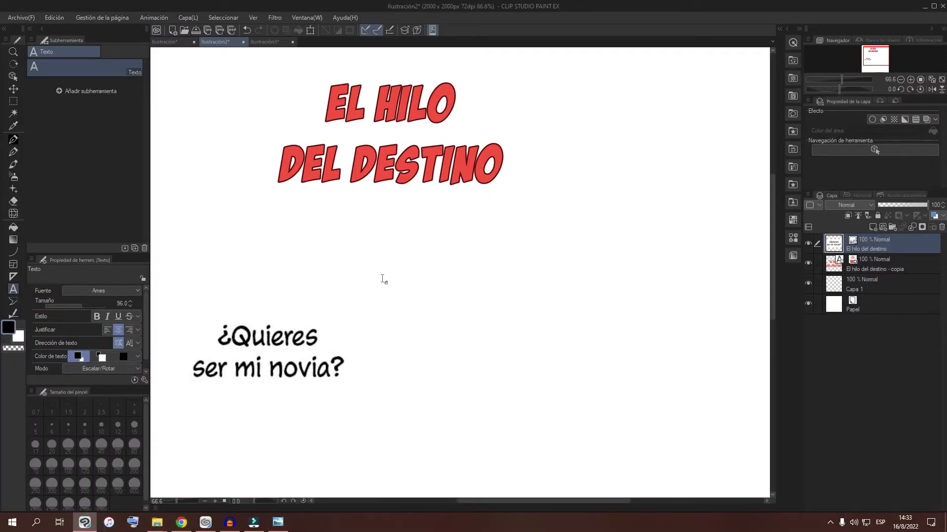
left_click(457, 329)
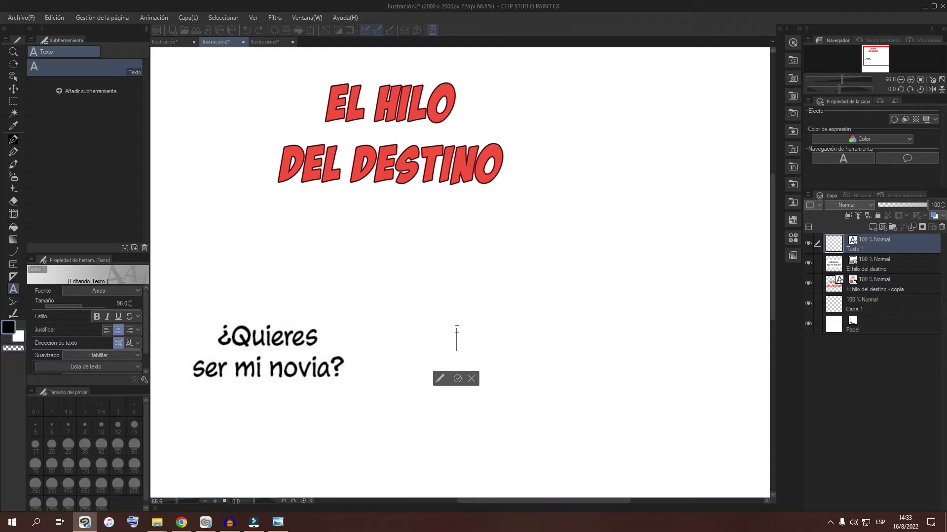
type("¿QUIERES")
key("Return")
type("SER MI NOVIA?")
left_click(536, 404)
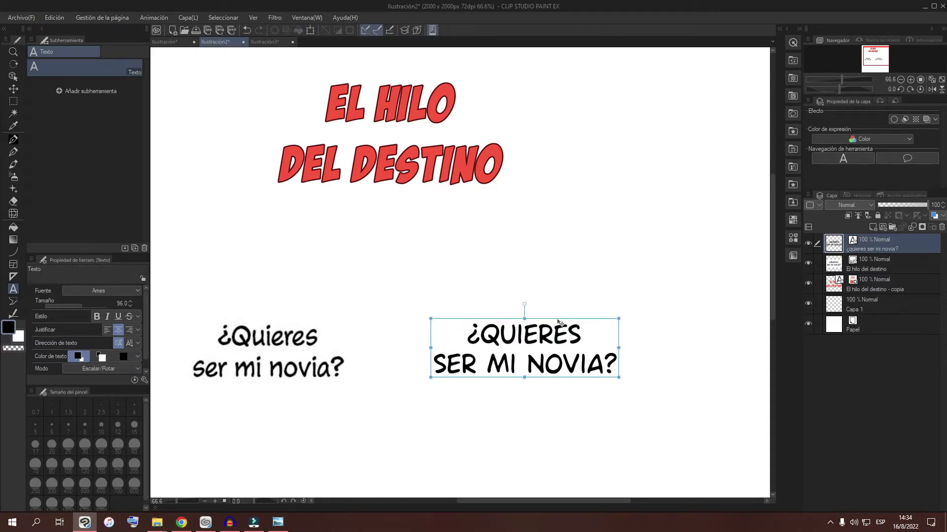
Check the font reference sheet and set the selected text to CCFaceFront.
left_click_drag(446, 334, 636, 375)
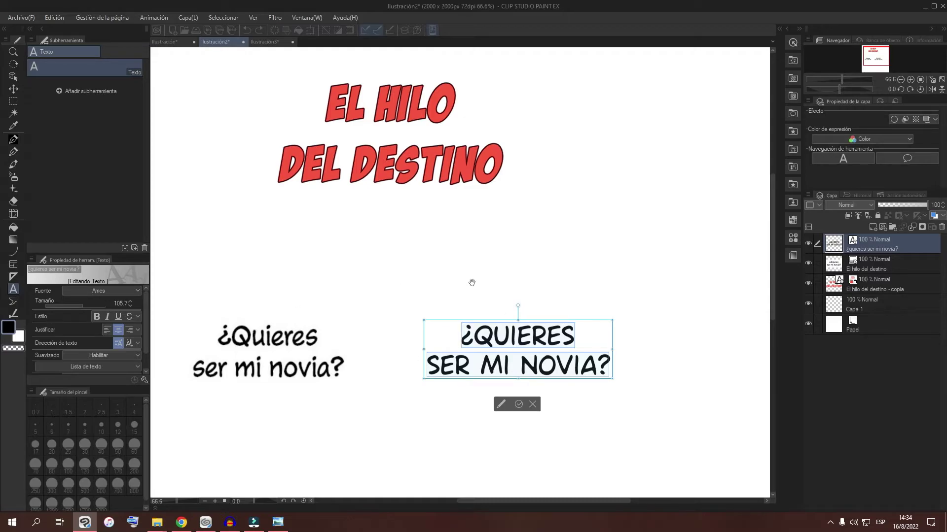
left_click(278, 522)
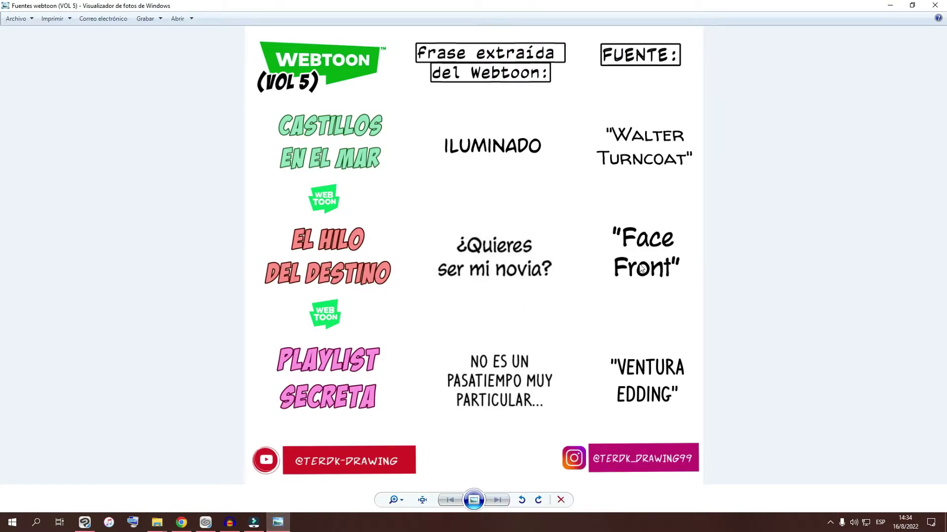
left_click(85, 522)
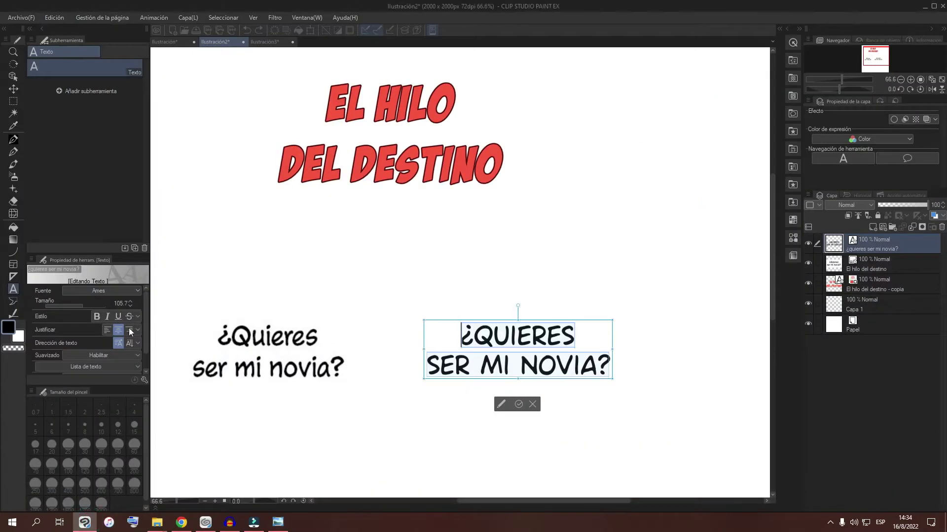
left_click(102, 292)
scroll(93, 361, "down", 1)
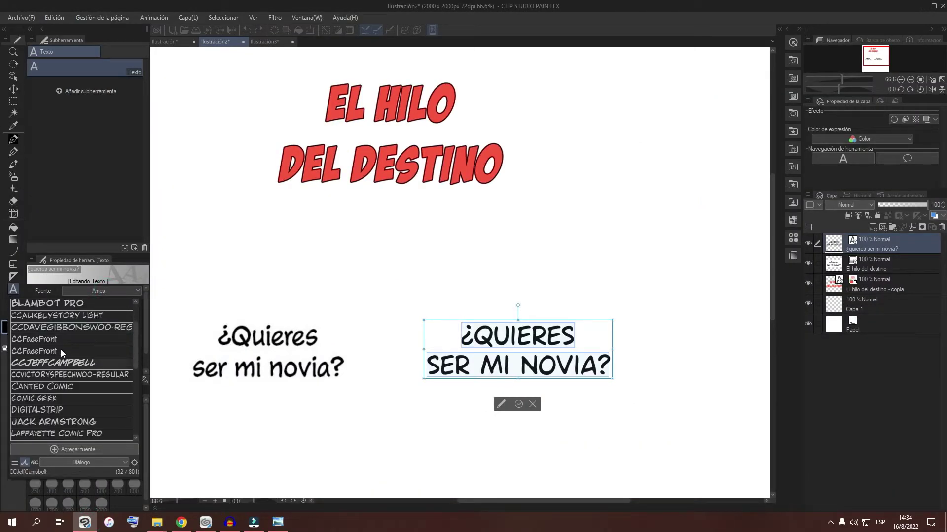
left_click(42, 340)
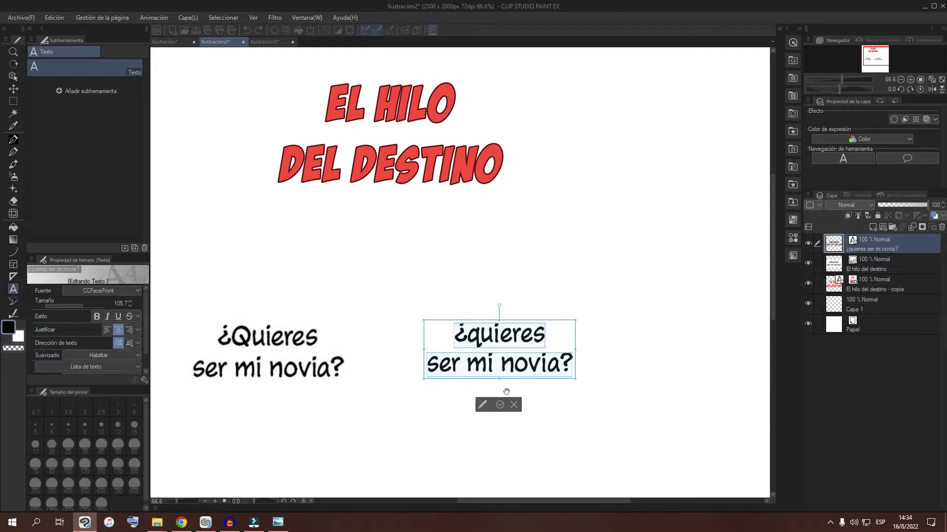
Correct the capital Q, commit the text and position it beside the original line.
left_click(481, 333)
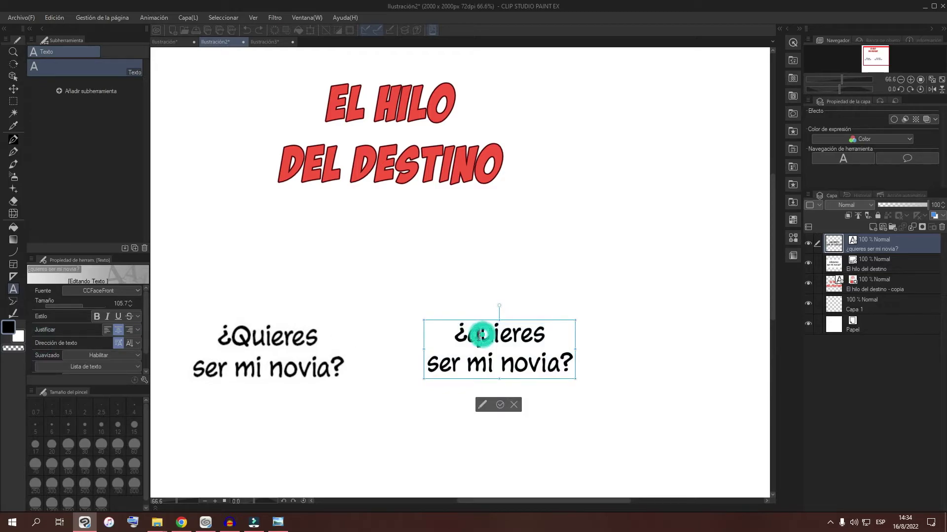
key("BackSpace")
type("Q")
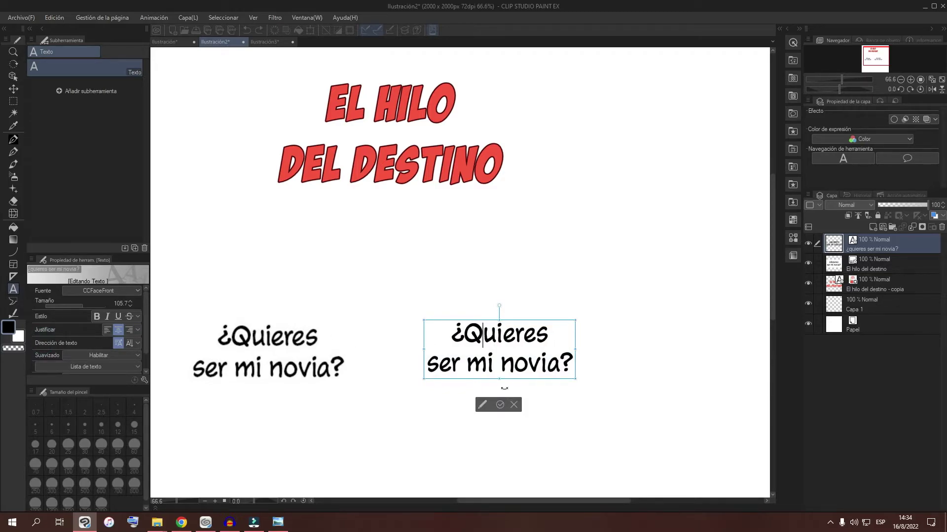
left_click(499, 405)
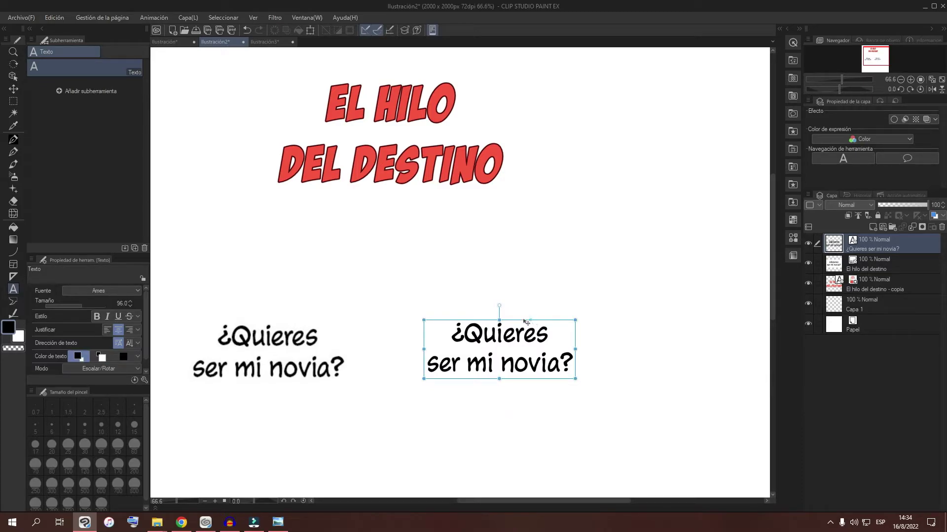
left_click_drag(525, 322, 461, 321)
scroll(455, 263, "up", 3)
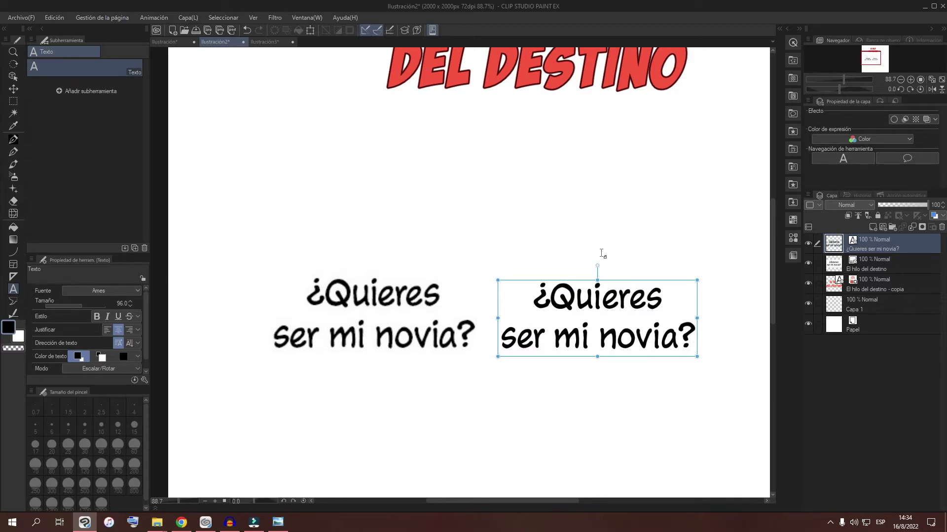
scroll(640, 238, "down", 3)
left_click_drag(431, 258, 467, 255)
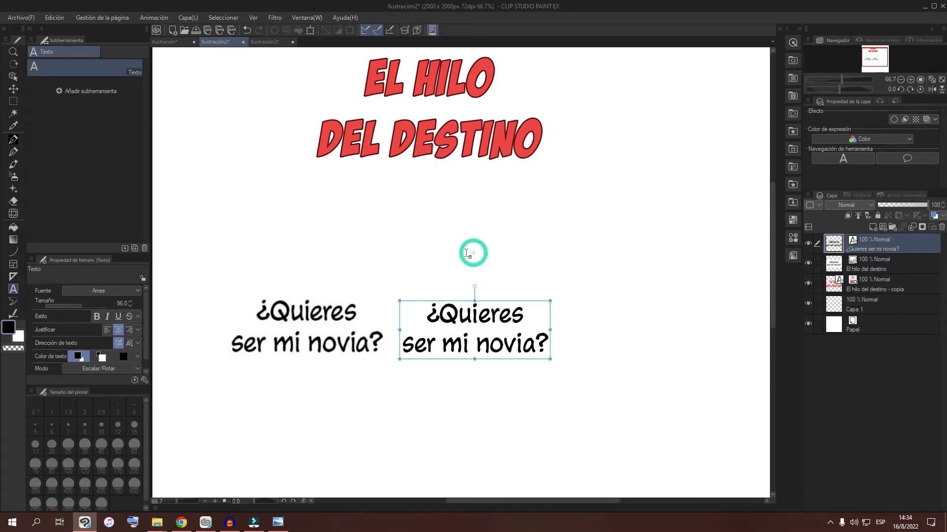
Open episode 1 of Playlist secreta from its earliest-episodes page on WEBTOON.
left_click(265, 42)
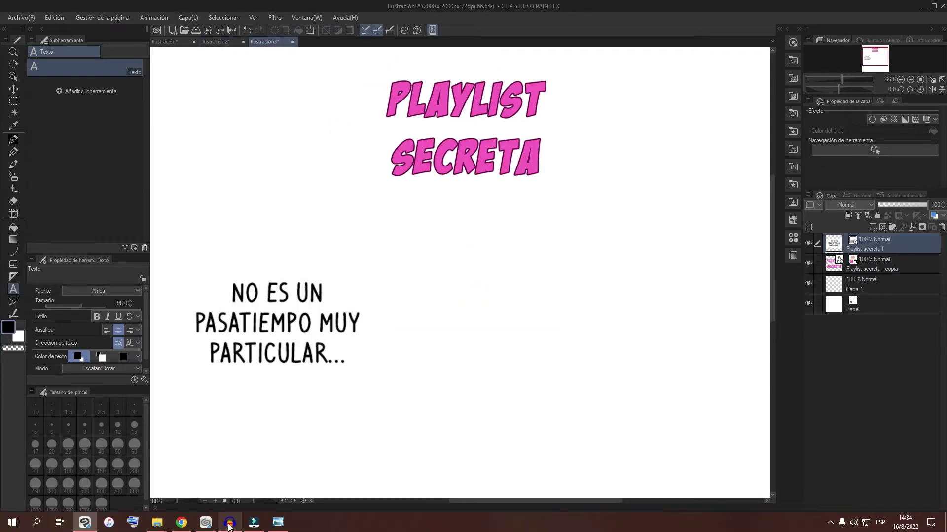
left_click(181, 523)
left_click(428, 6)
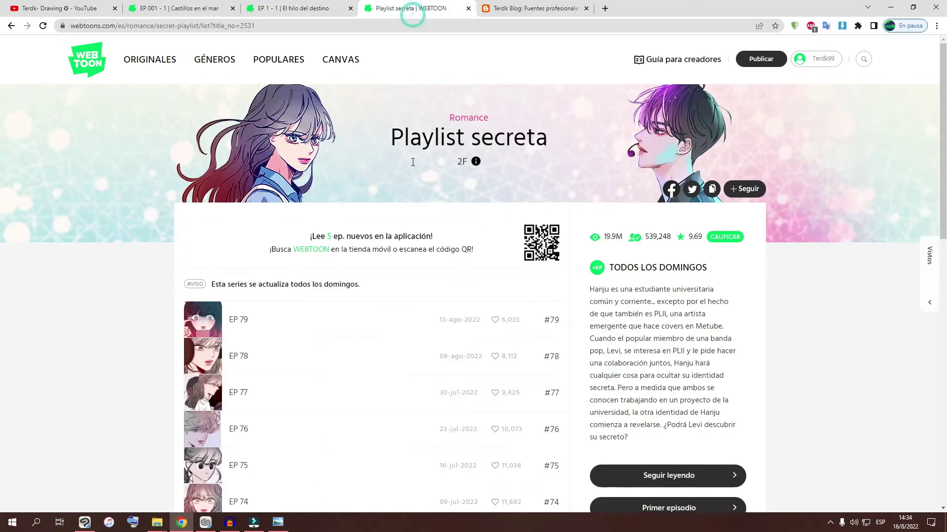
scroll(334, 220, "down", 8)
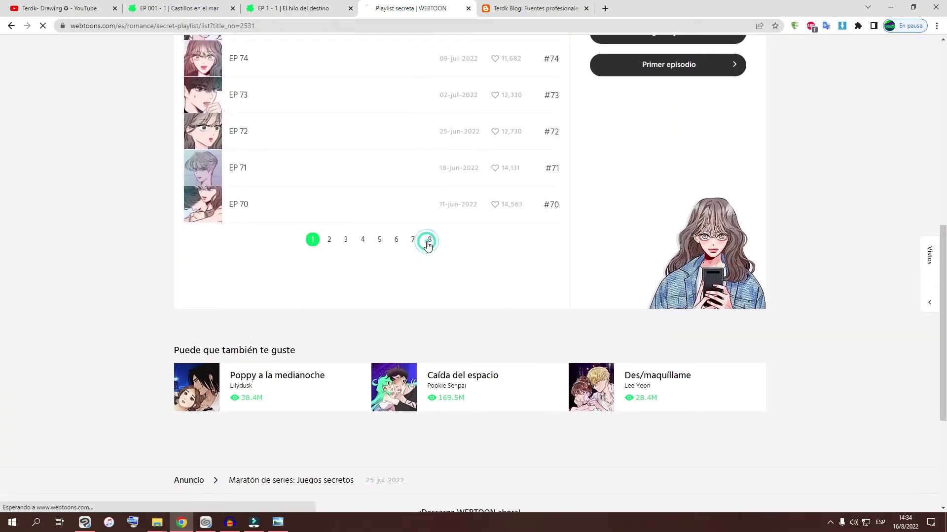
left_click(429, 240)
scroll(362, 296, "down", 5)
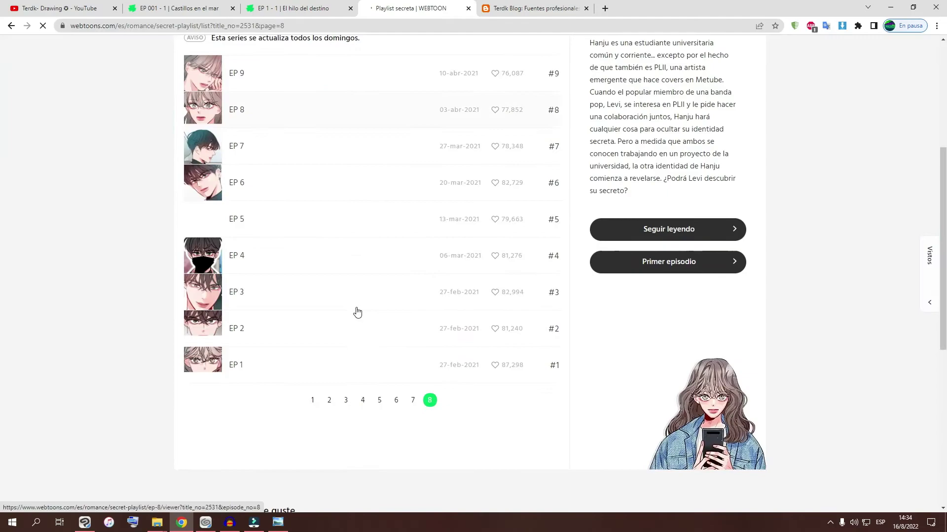
left_click(334, 365)
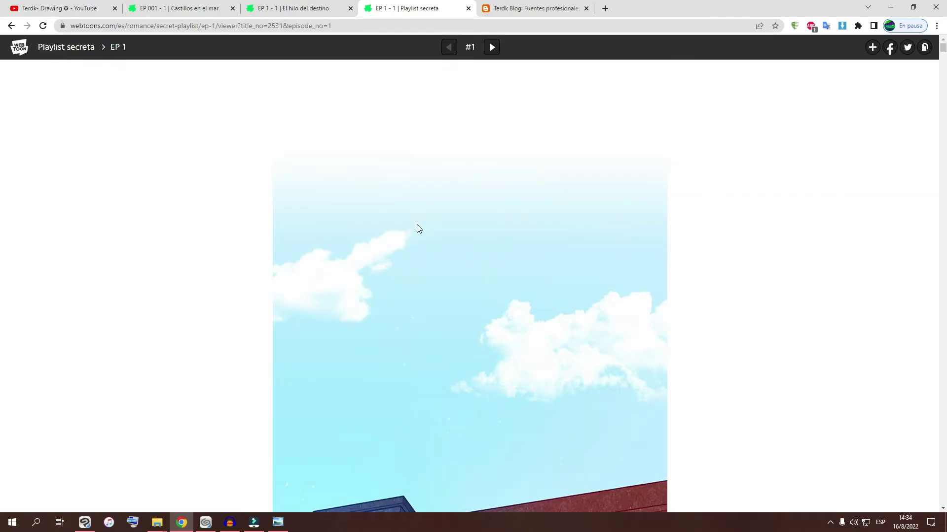
Scroll down to the 'NO ES UN PASATIEMPO MUY PARTICULAR...' panel, then return to Clip Studio.
scroll(417, 228, "down", 10)
scroll(430, 233, "down", 5)
scroll(430, 233, "down", 1)
scroll(430, 233, "down", 5)
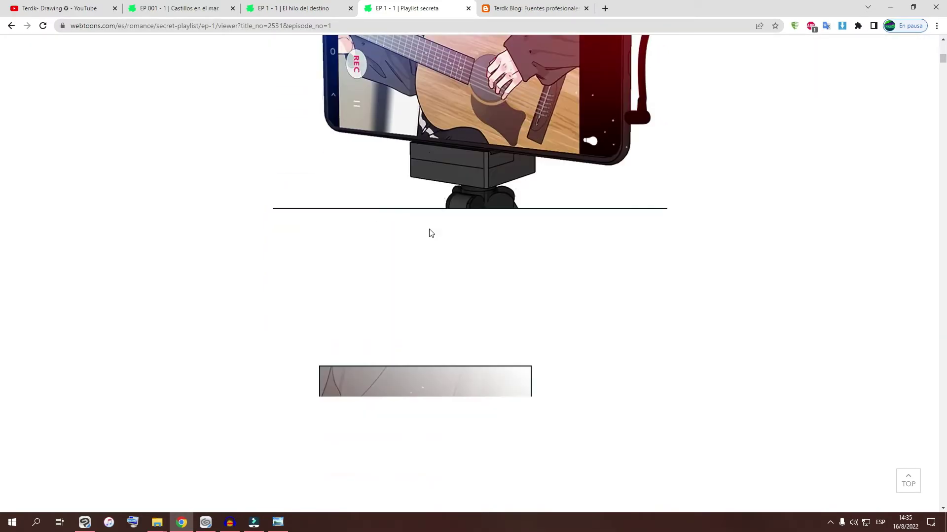
scroll(429, 232, "down", 4)
scroll(429, 233, "down", 4)
scroll(429, 233, "down", 6)
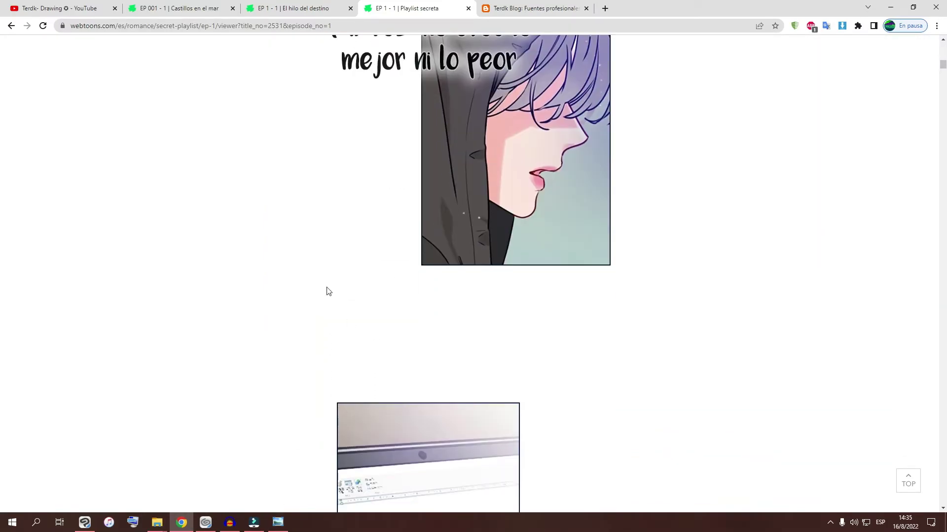
scroll(620, 281, "down", 5)
scroll(691, 226, "down", 5)
scroll(682, 227, "down", 5)
scroll(679, 230, "down", 5)
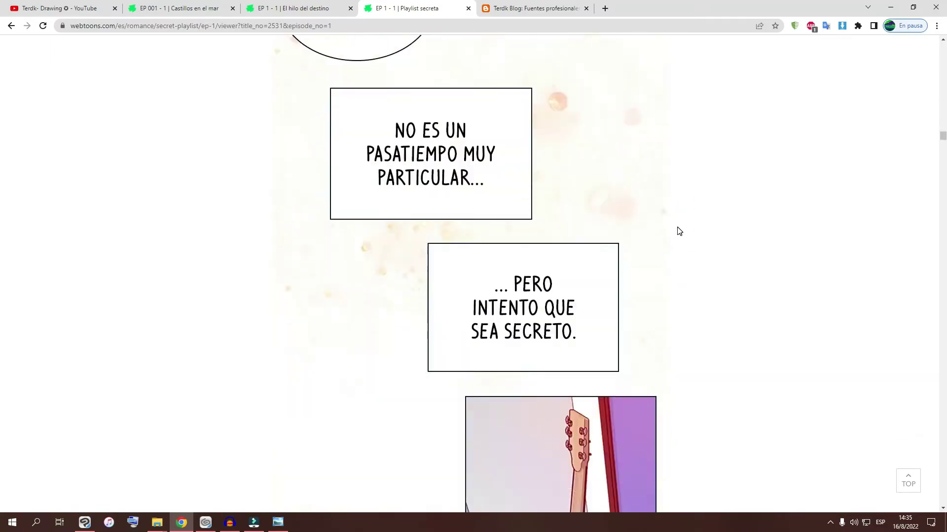
scroll(679, 230, "up", 8)
scroll(679, 229, "down", 7)
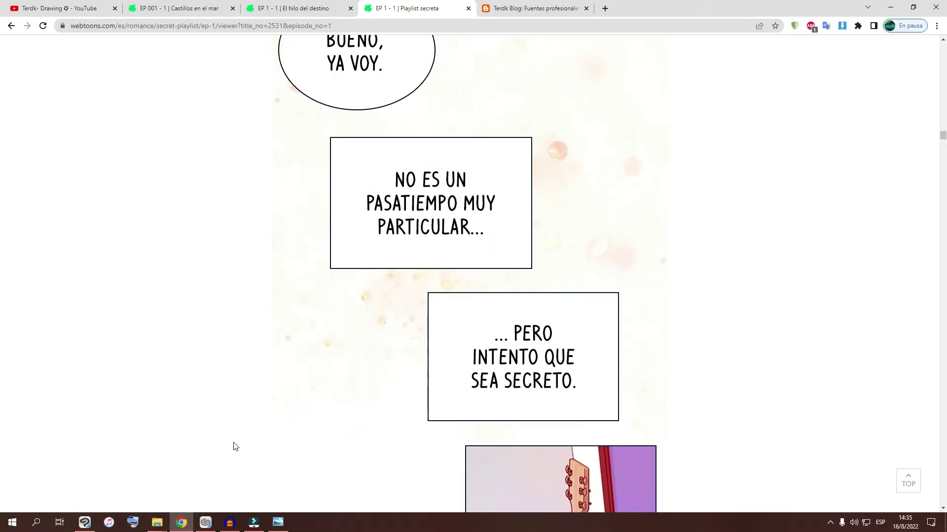
left_click(84, 523)
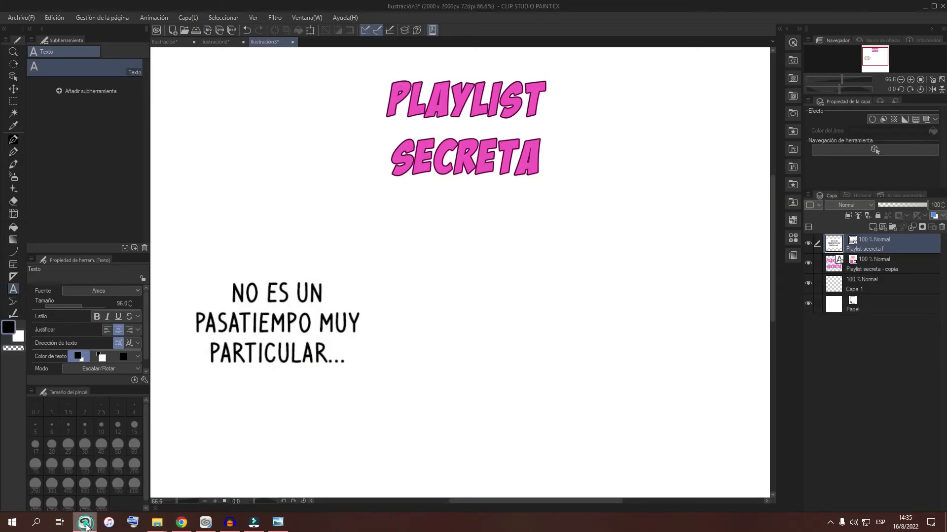
Type 'NO ES UN / PASATIEMPO MUY / PARTICULAR...' as three-line text beside the original caption.
left_click(441, 297)
type("NO ES UN")
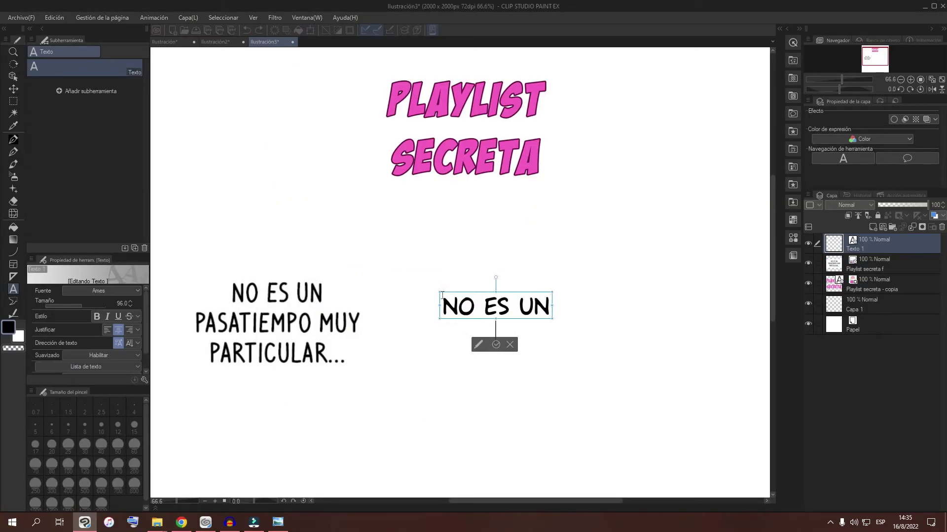
key("Return")
type("PASATIEMPO MUY")
key("Return")
type("PARTICULAR...")
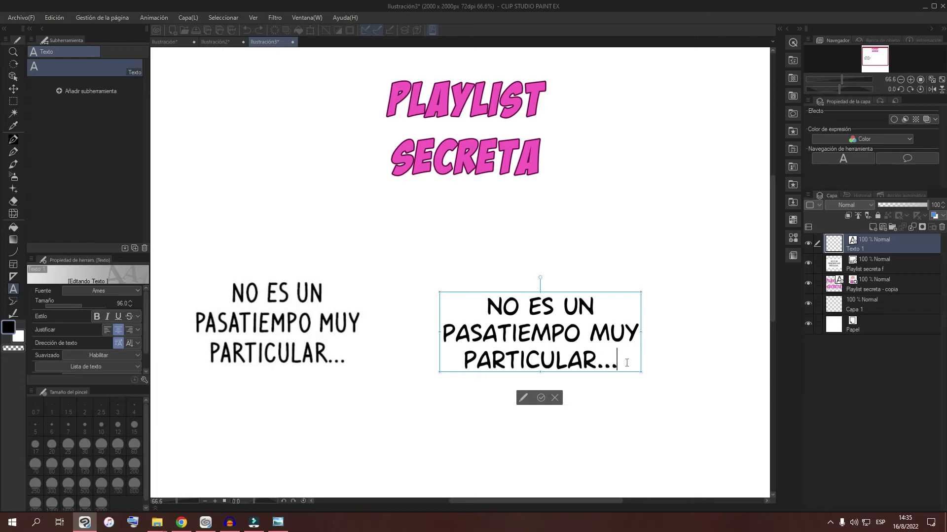
Check the font chart, set all the new text to Ventura Edding and confirm it.
left_click(487, 310)
key("ctrl+a")
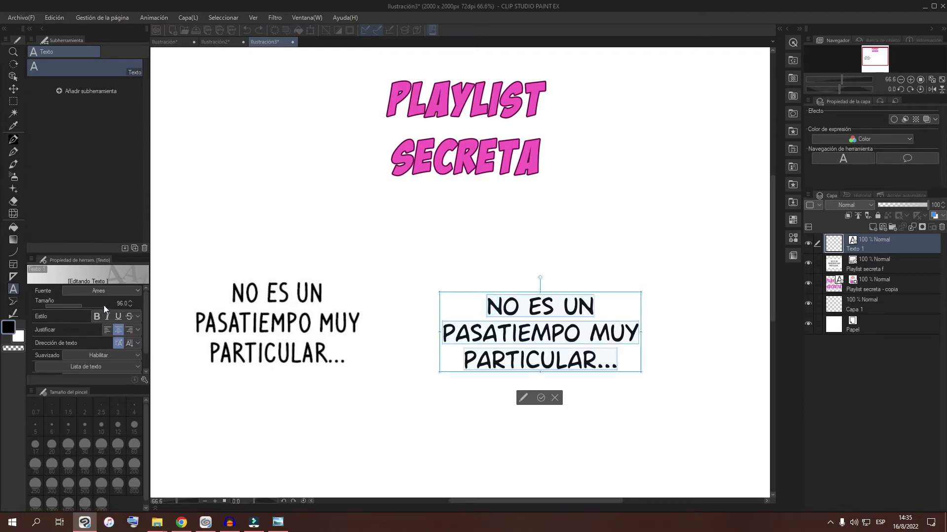
left_click(101, 291)
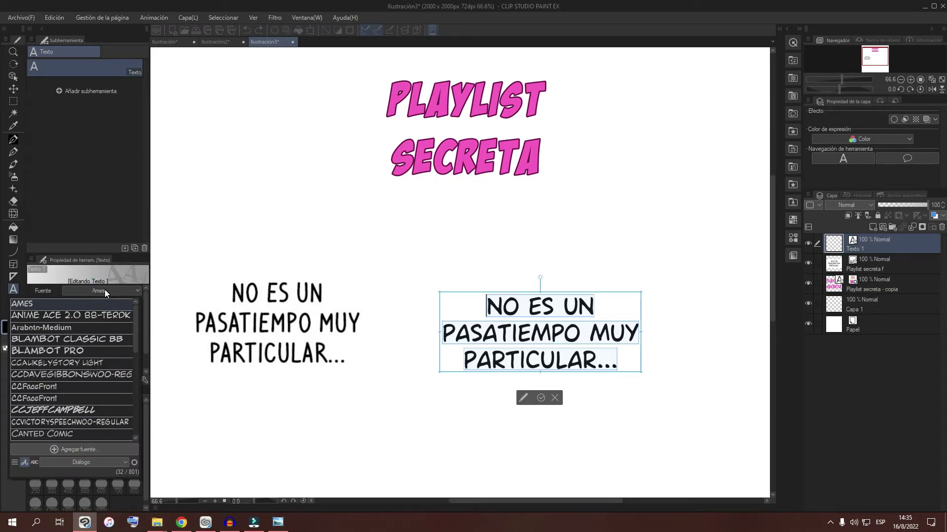
left_click(278, 522)
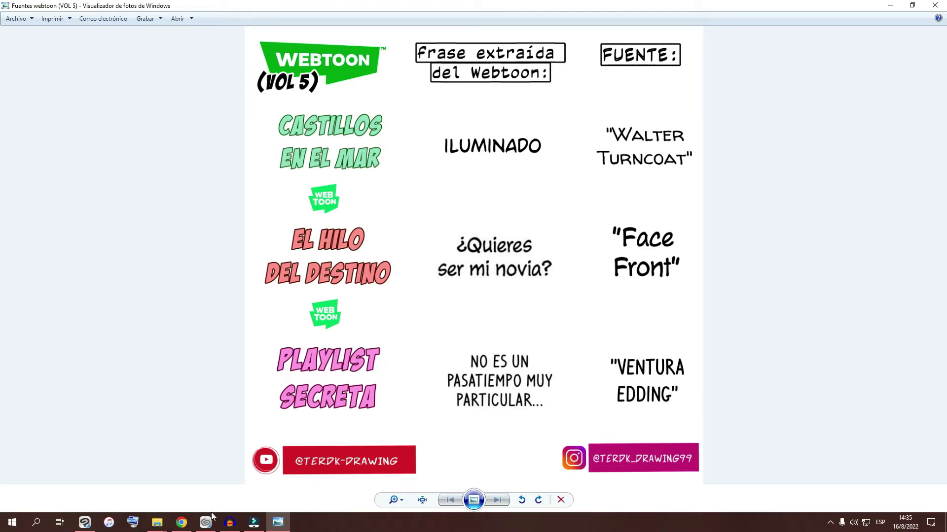
left_click(85, 522)
left_click(97, 292)
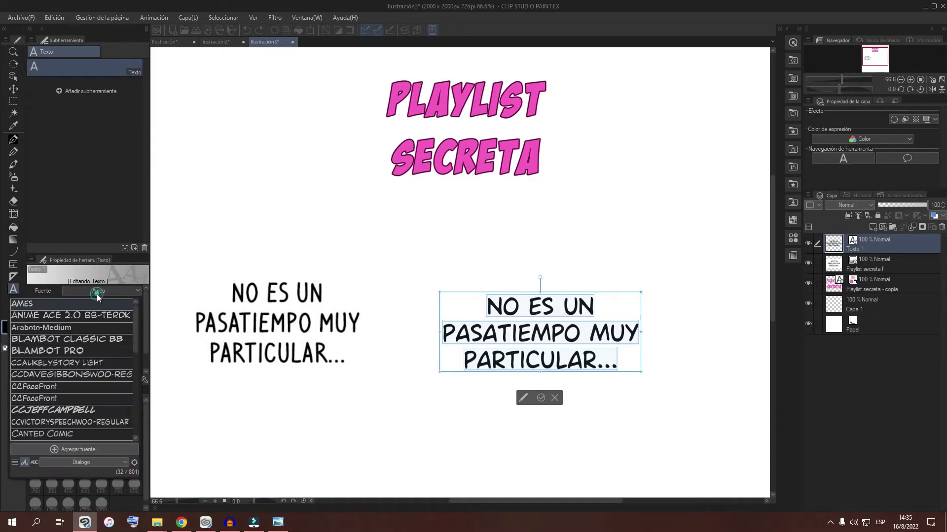
scroll(94, 377, "down", 5)
scroll(93, 383, "down", 5)
scroll(93, 386, "down", 5)
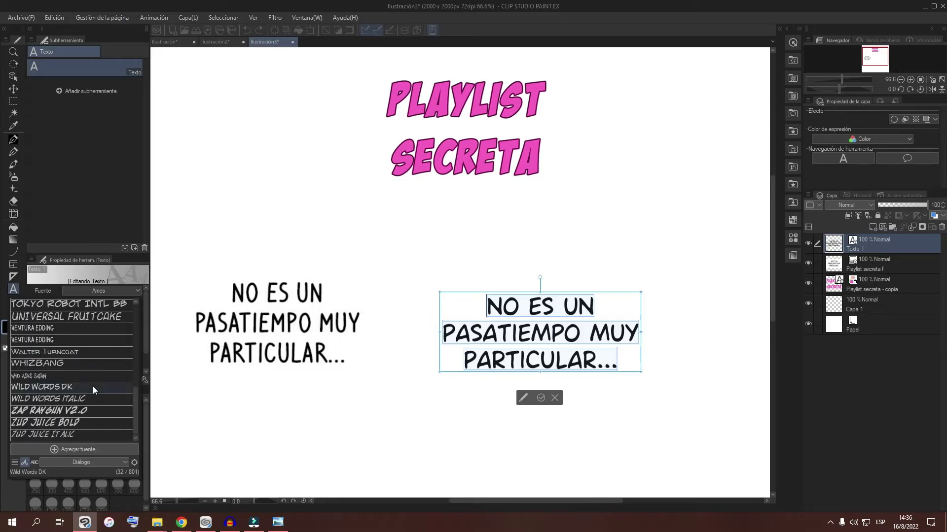
scroll(59, 418, "up", 2)
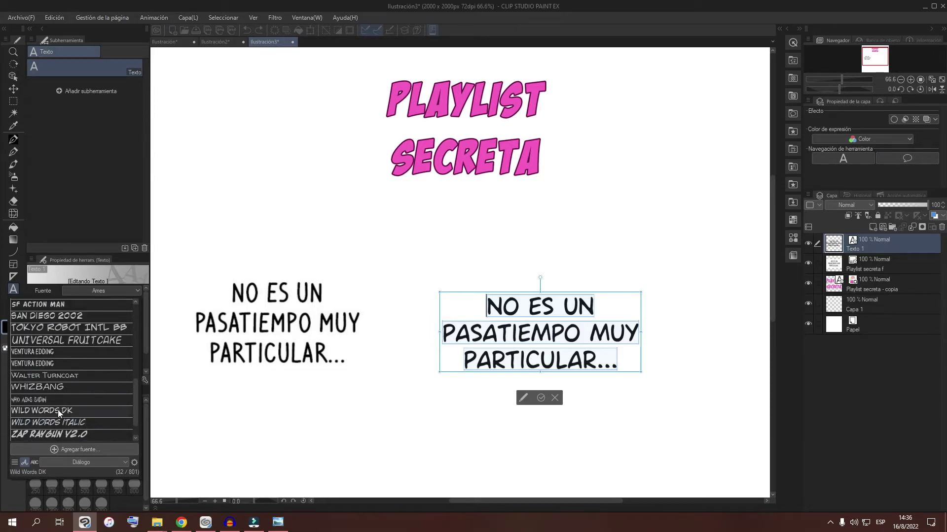
left_click(47, 364)
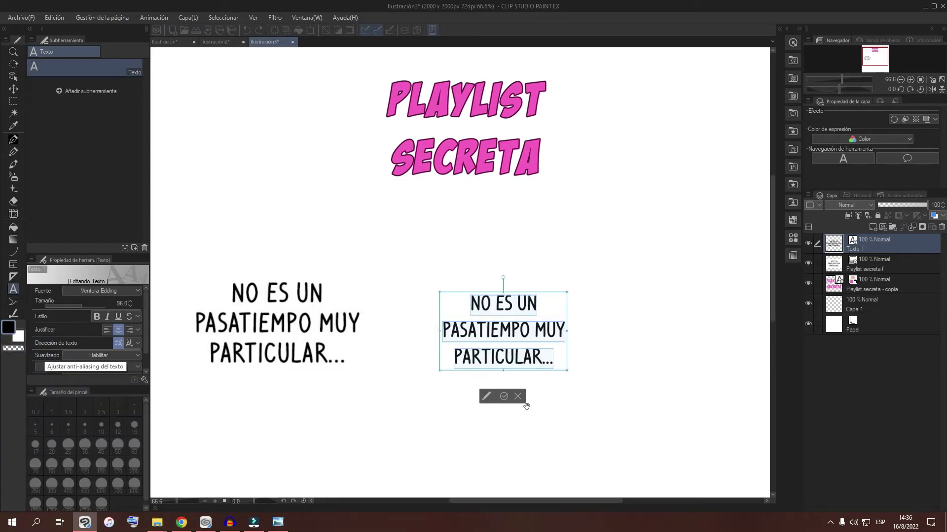
left_click(503, 396)
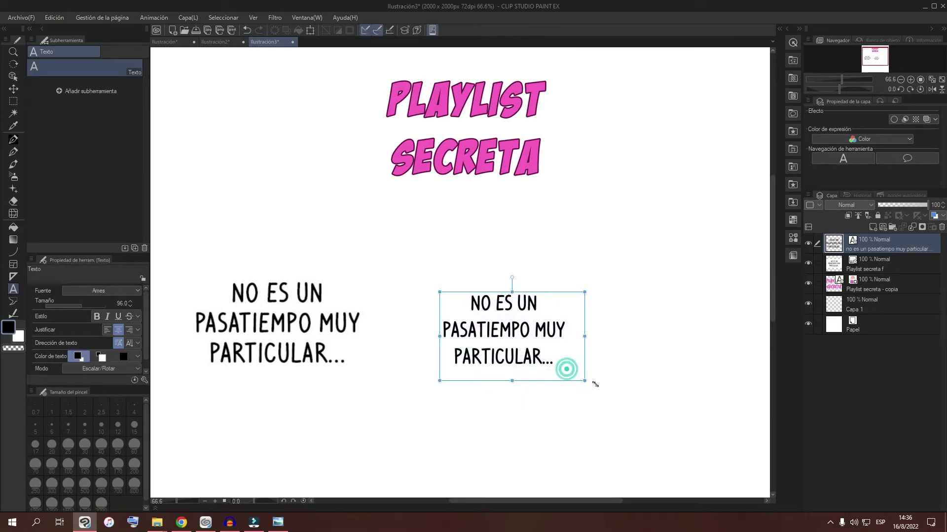
Scale the Ventura Edding text to the original's size and align it beside the original.
left_click_drag(594, 383, 616, 397)
left_click_drag(566, 298, 495, 277)
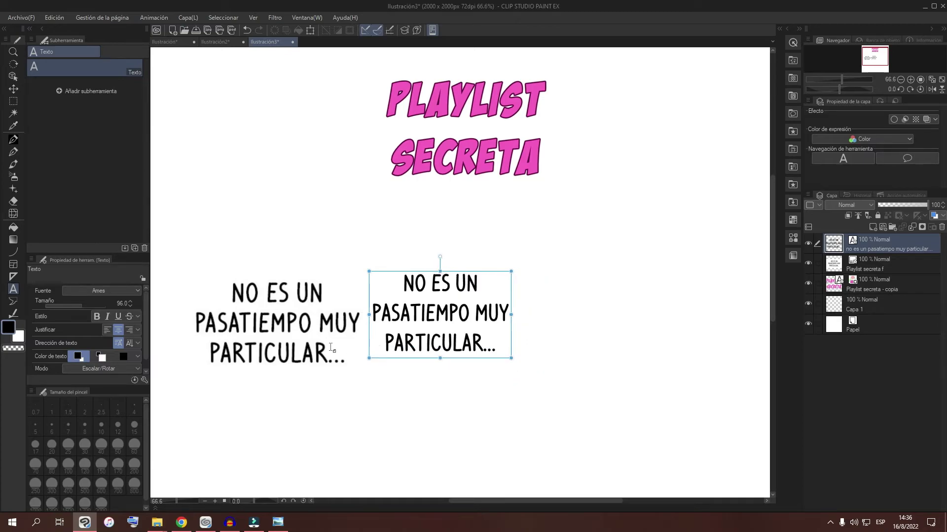
scroll(327, 357, "up", 3)
scroll(400, 301, "up", 1)
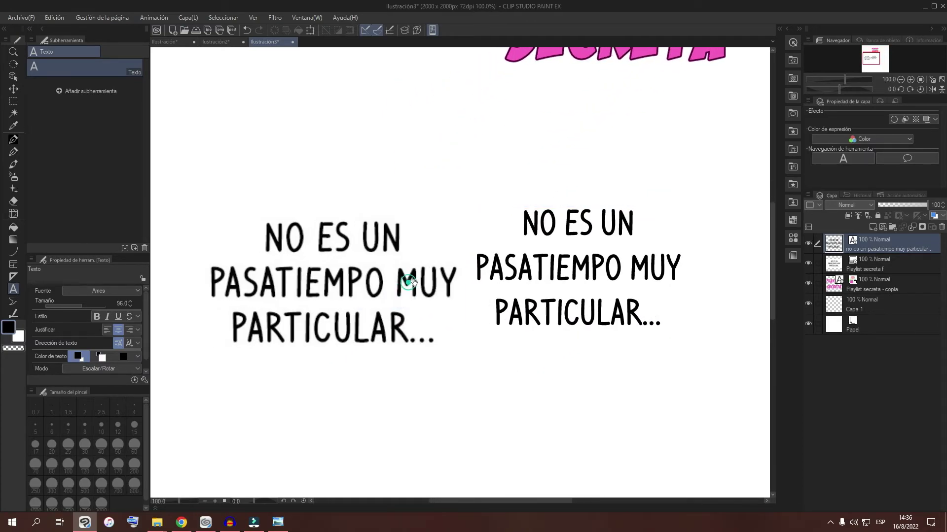
left_click_drag(683, 333, 693, 340)
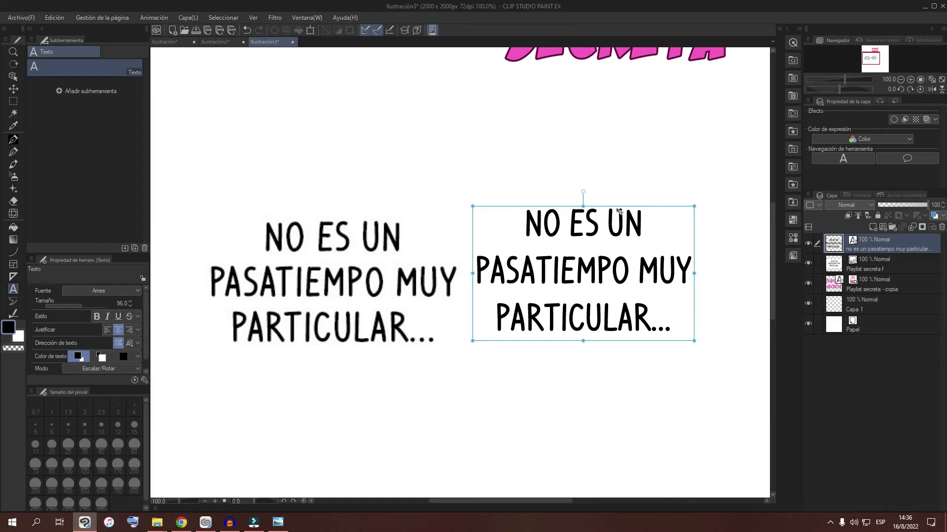
left_click_drag(619, 211, 613, 218)
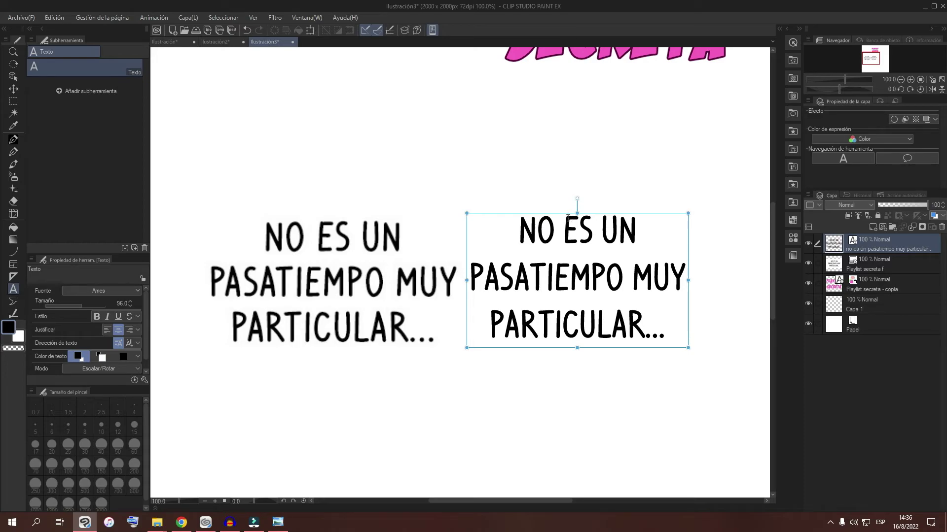
Scroll over the canvas to review the result, then show the Windows desktop.
scroll(545, 235, "up", 2)
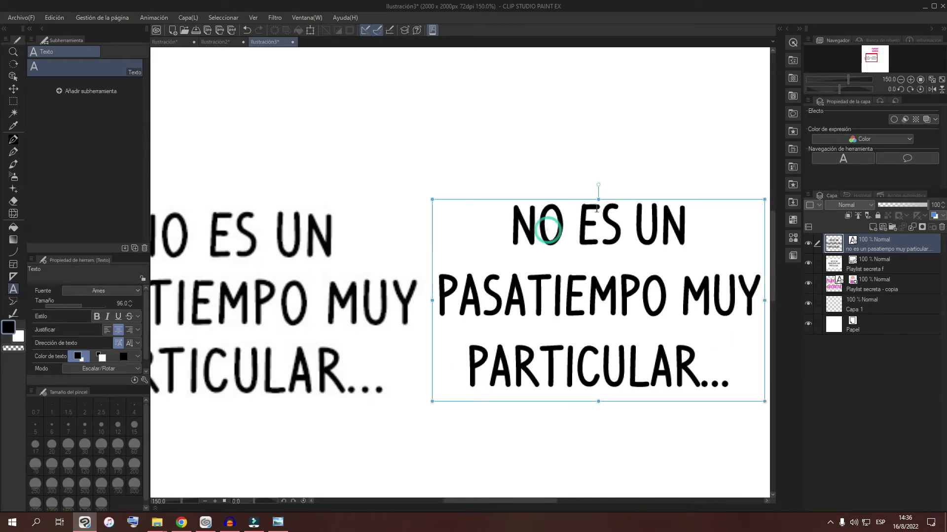
scroll(580, 205, "down", 1)
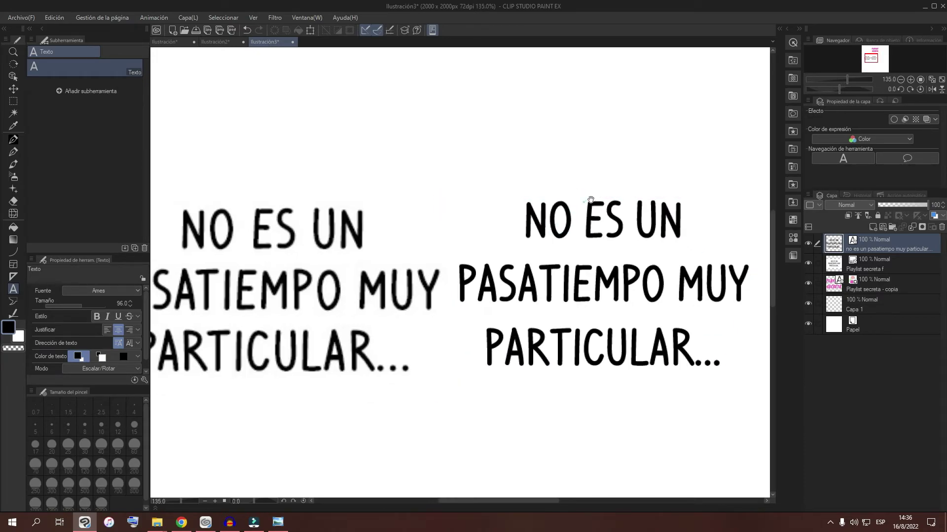
scroll(319, 270, "down", 2)
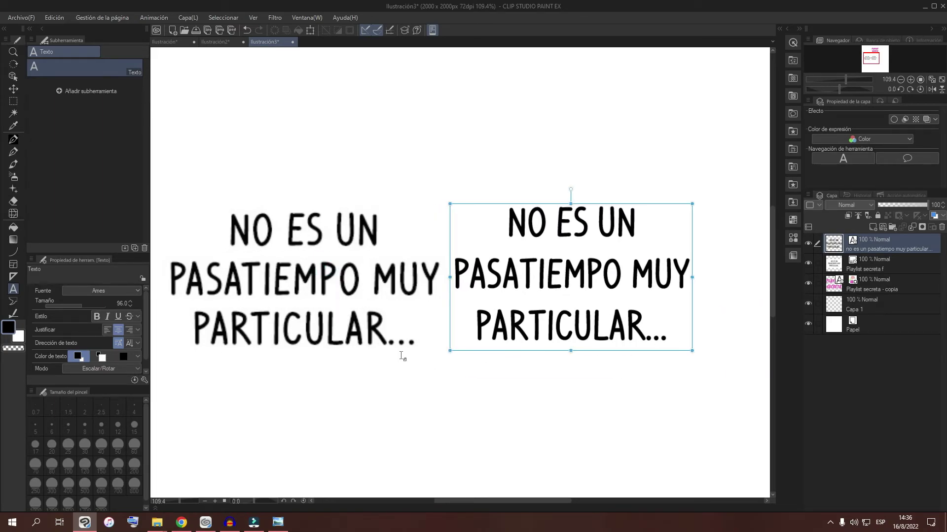
scroll(647, 295, "down", 2)
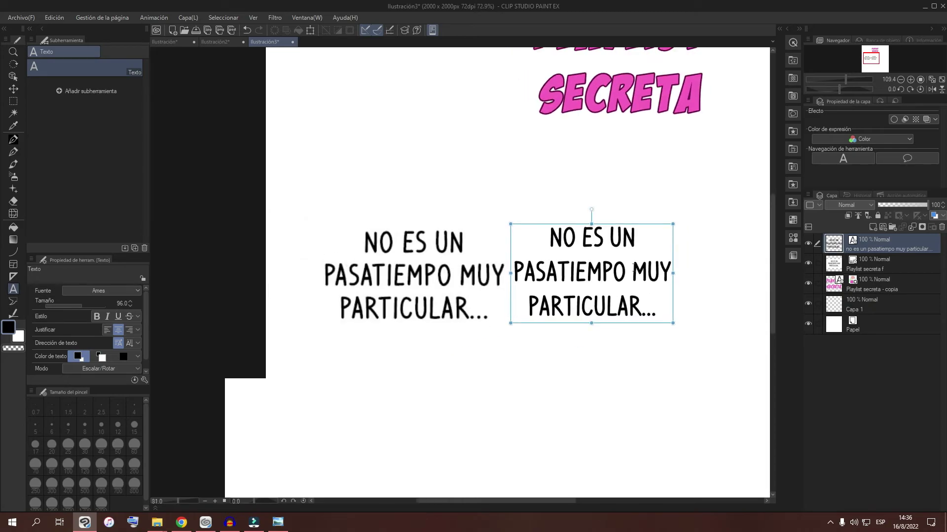
scroll(495, 303, "down", 3)
scroll(495, 302, "up", 2)
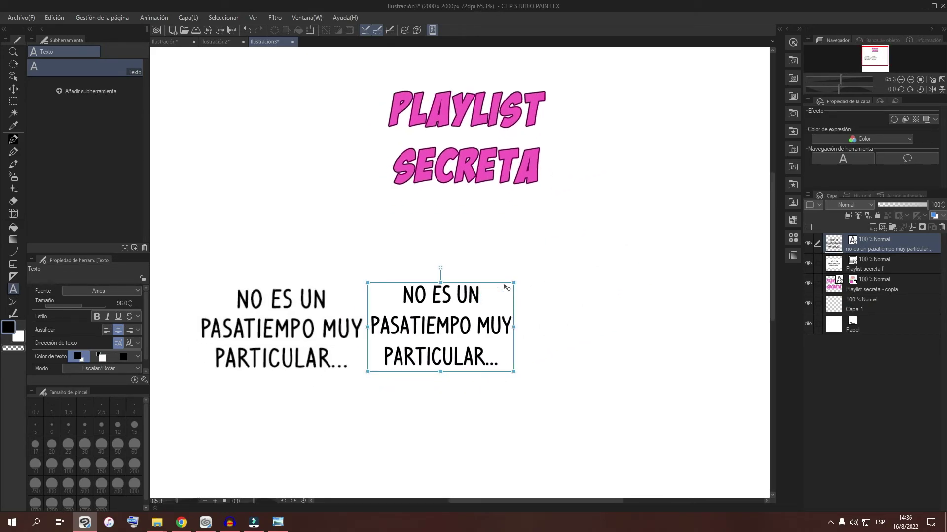
key("super+d")
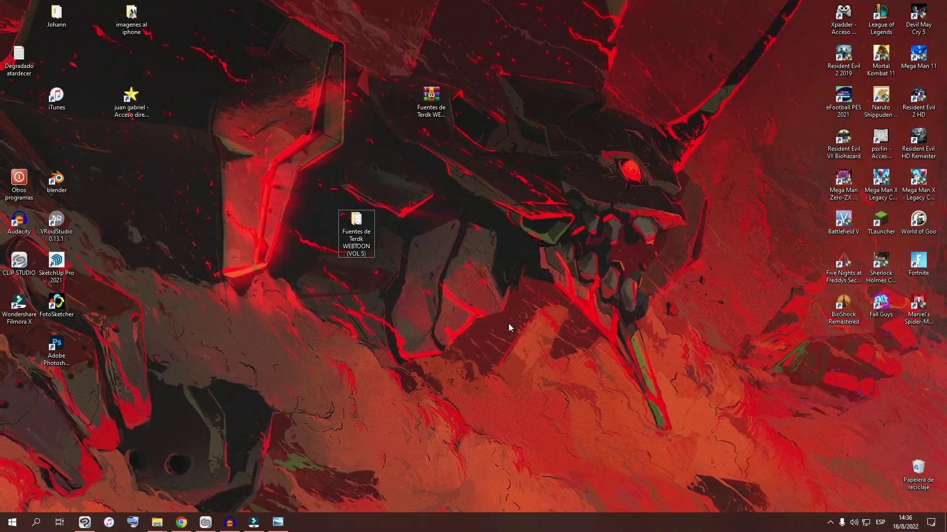